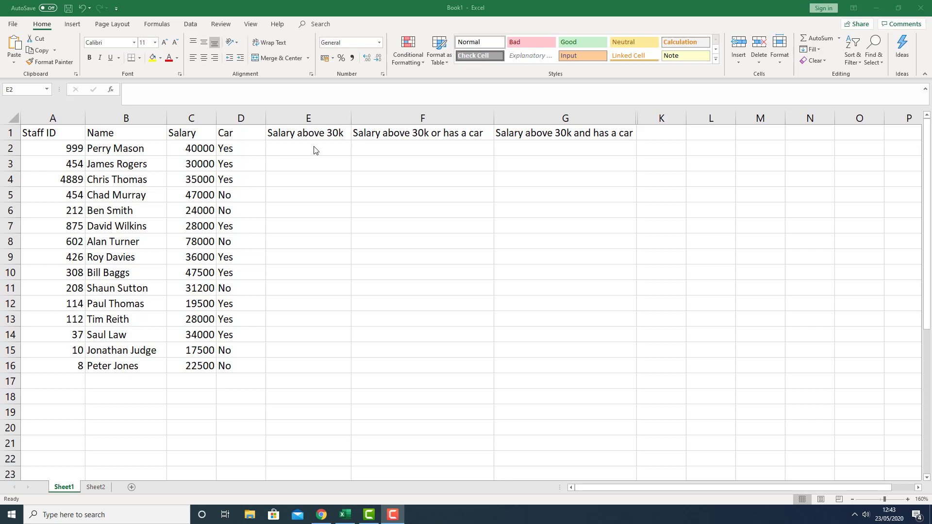
Begin an IF formula in E2 whose logical test checks whether C2 is greater than 30000
{"action": "left_click", "coordinate": [297, 155]}
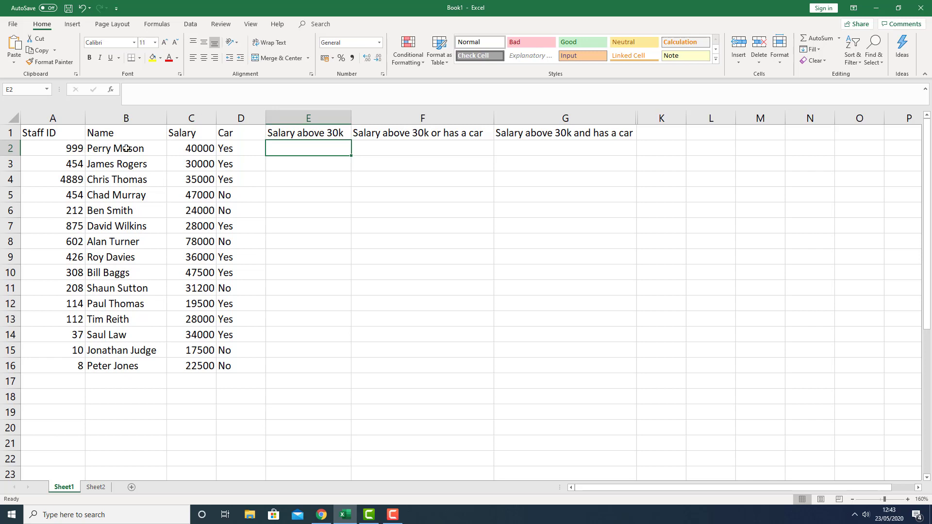
{"action": "left_click", "coordinate": [239, 151]}
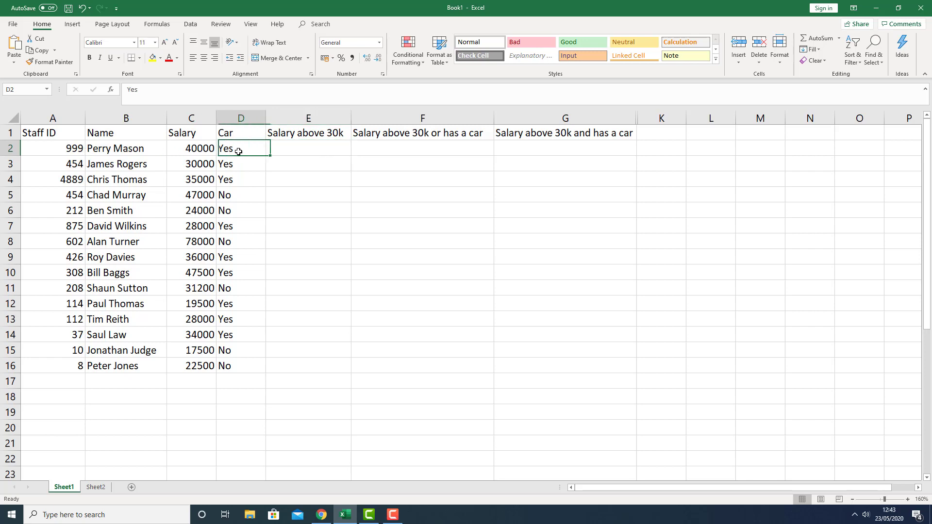
{"action": "left_click", "coordinate": [246, 179]}
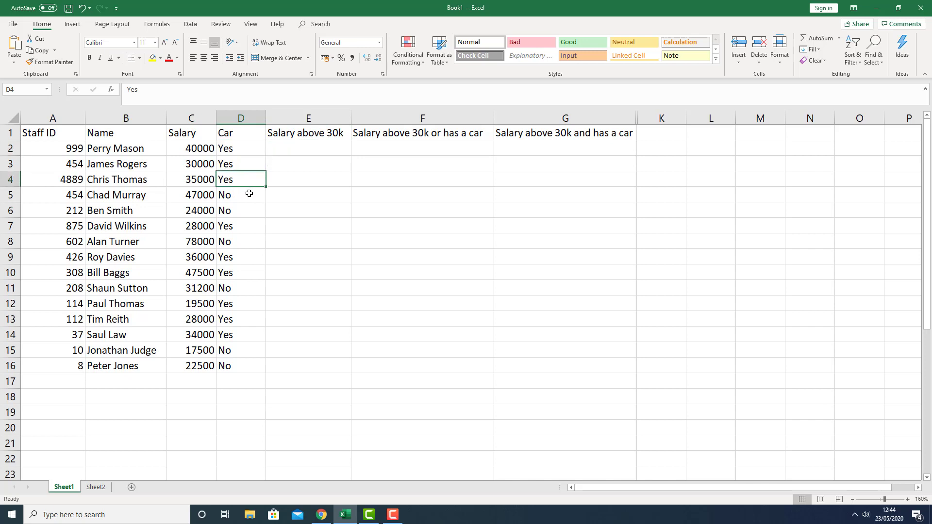
{"action": "left_click", "coordinate": [249, 194]}
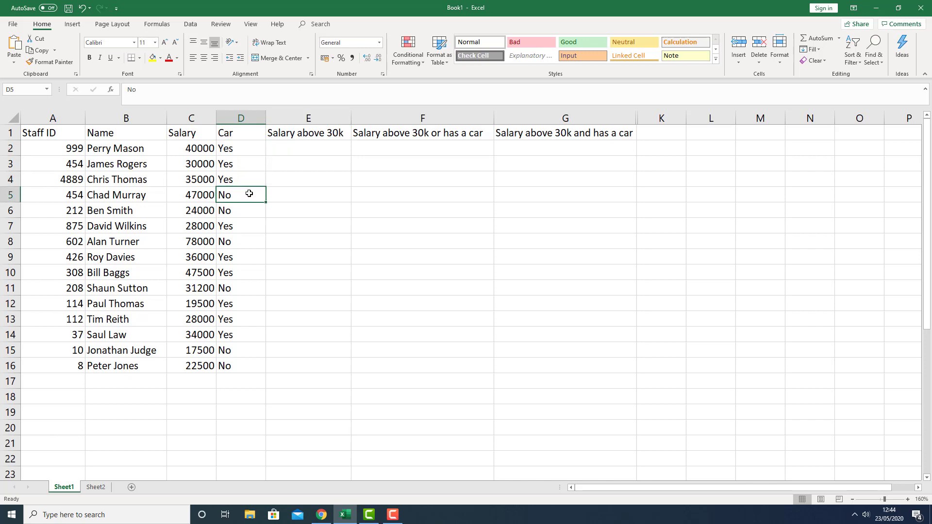
{"action": "left_click", "coordinate": [303, 148]}
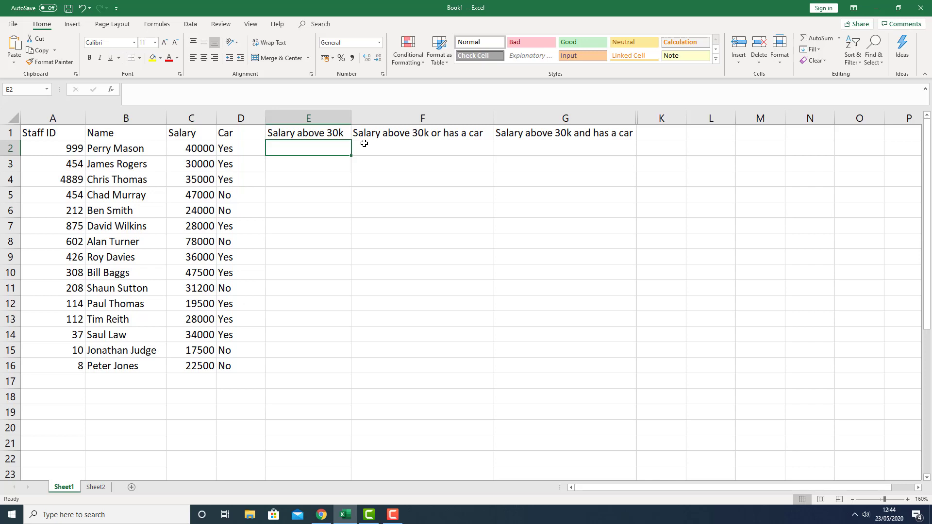
{"action": "type", "text": "=i"}
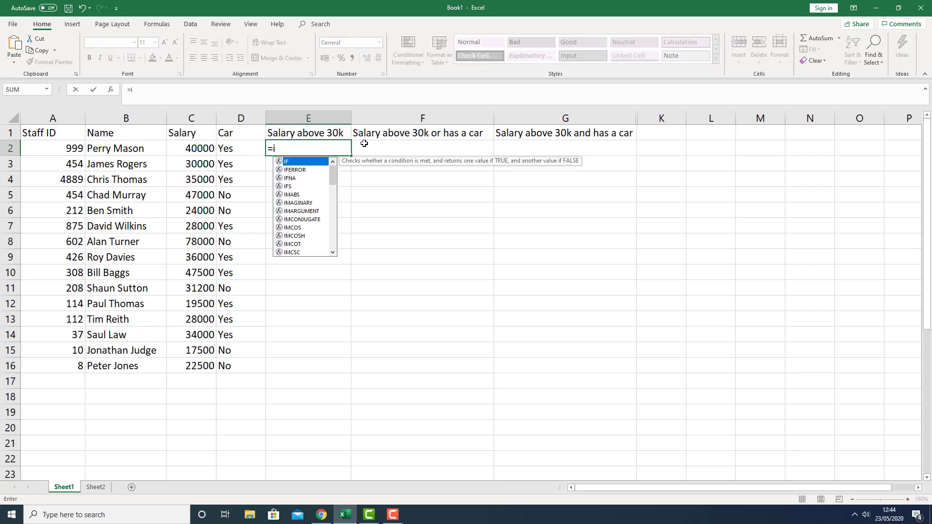
{"action": "type", "text": "f"}
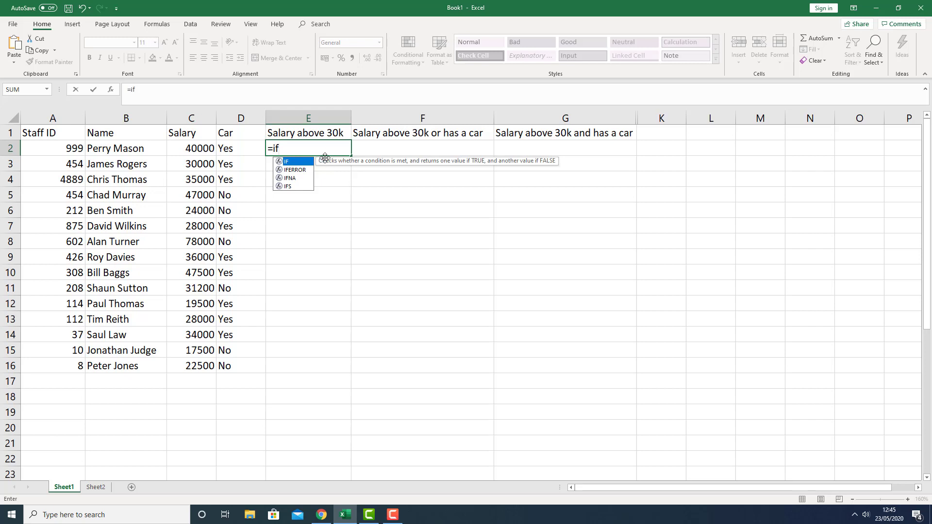
{"action": "type", "text": "("}
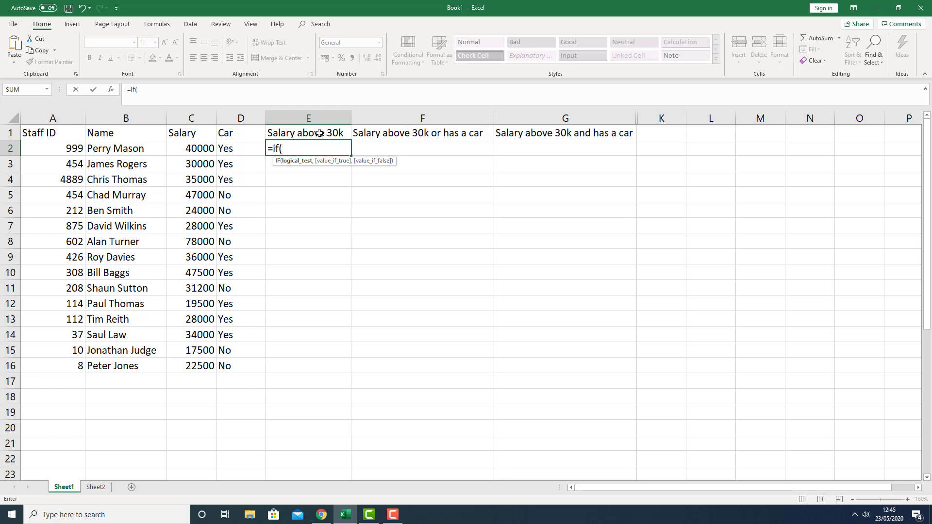
{"action": "left_click", "coordinate": [198, 149]}
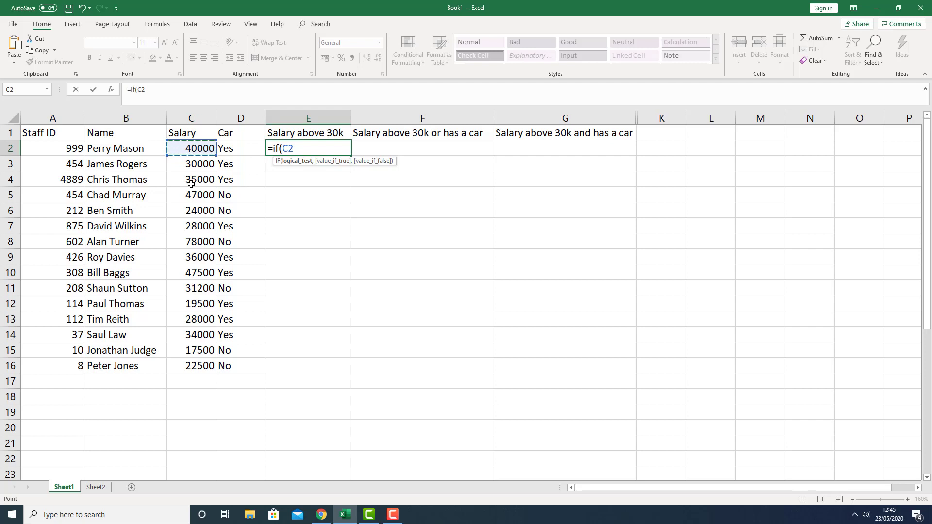
{"action": "type", "text": ">"}
{"action": "type", "text": ">"}
{"action": "type", "text": "30"}
{"action": "type", "text": "000"}
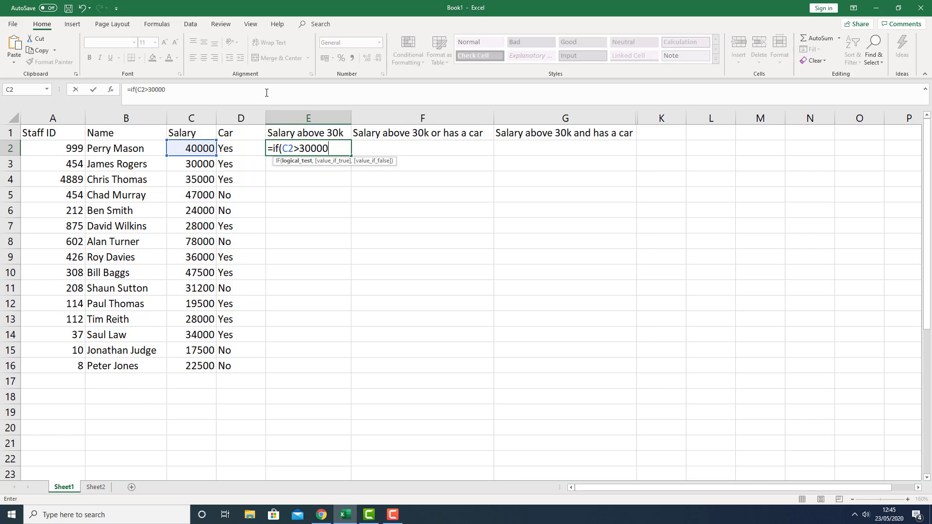
{"action": "type", "text": ","}
Complete the IF arguments with "Yes" as the true result and "No" as the false result
{"action": "type", "text": "\""}
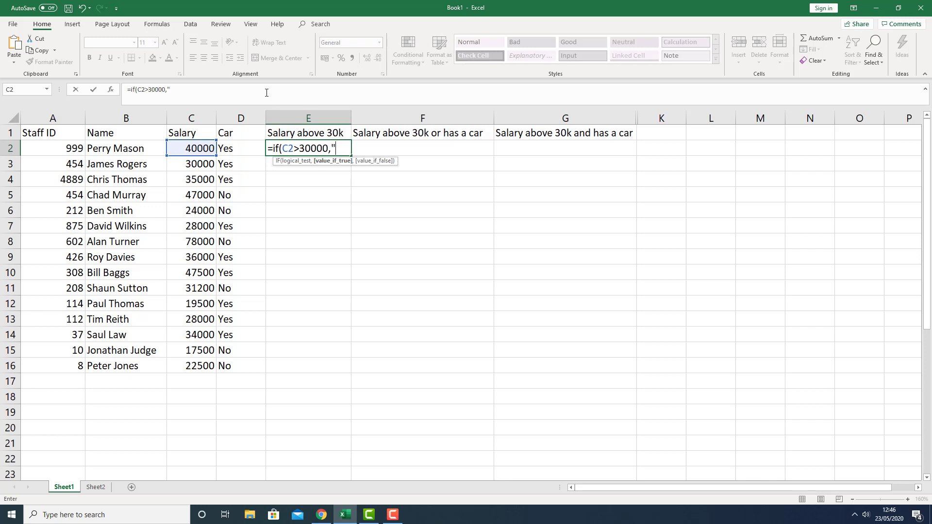
{"action": "type", "text": "Yes\","}
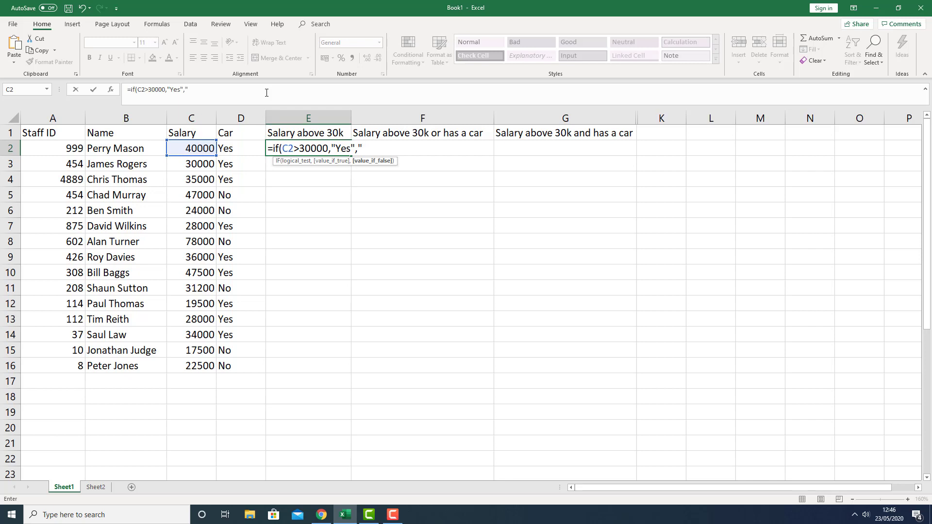
{"action": "type", "text": "\"No\")"}
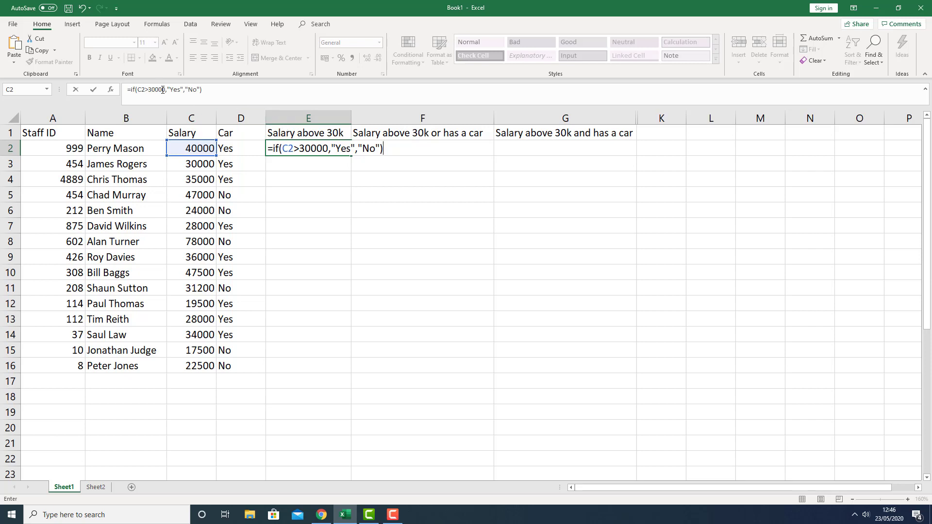
Review the comparison operator in the formula =if(C2>30000,"Yes","No") and commit it in E2
{"action": "left_click", "coordinate": [150, 89]}
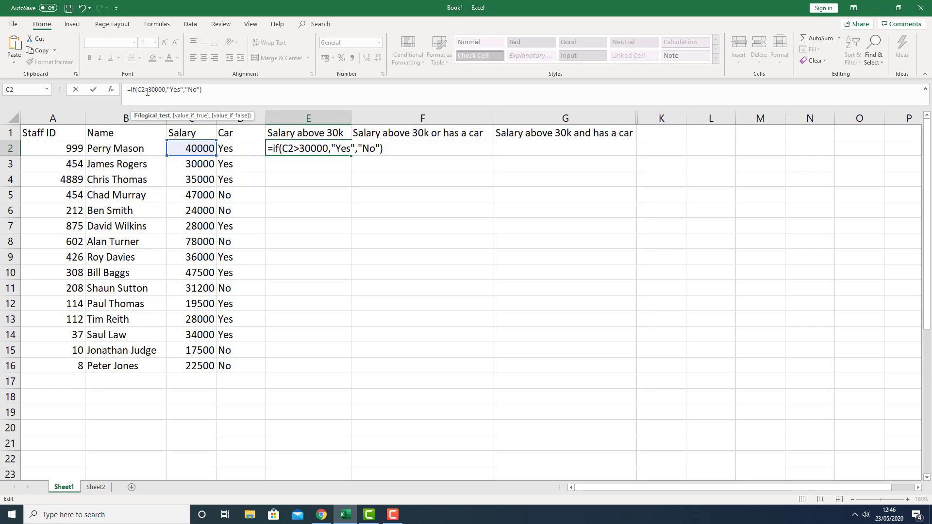
{"action": "key", "text": "BackSpace"}
{"action": "type", "text": "<"}
{"action": "key", "text": "BackSpace"}
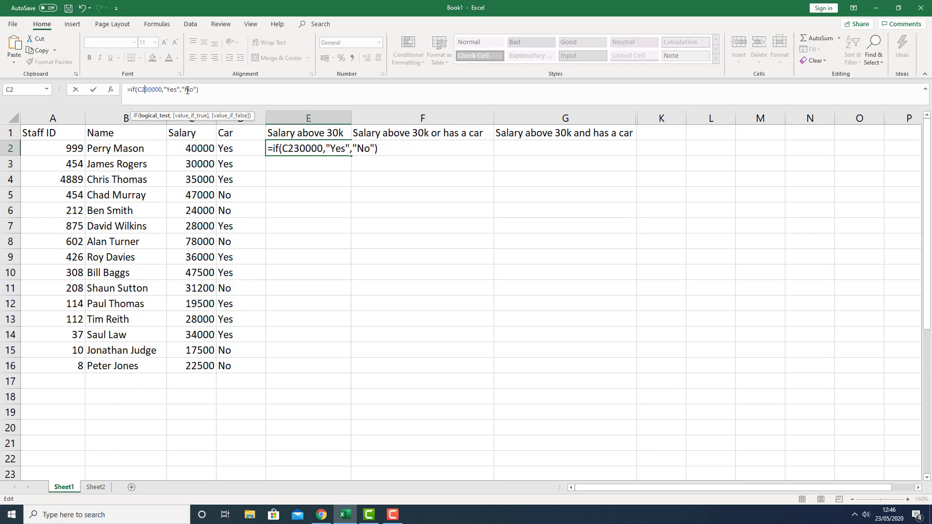
{"action": "type", "text": ">"}
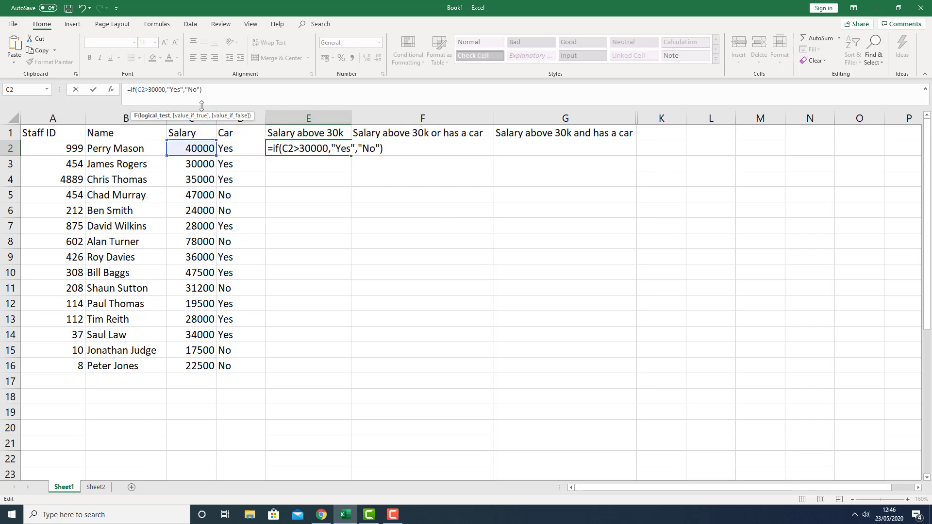
{"action": "left_click", "coordinate": [175, 90]}
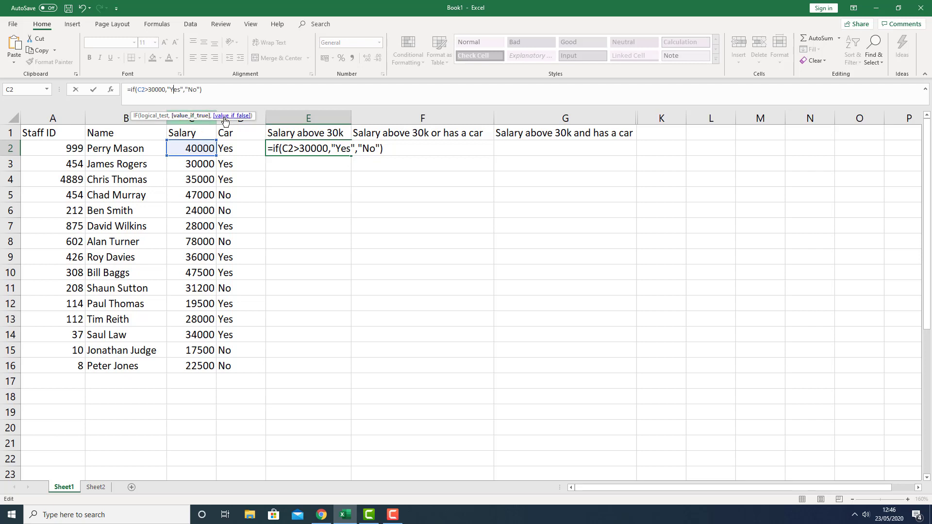
{"action": "left_click", "coordinate": [194, 91]}
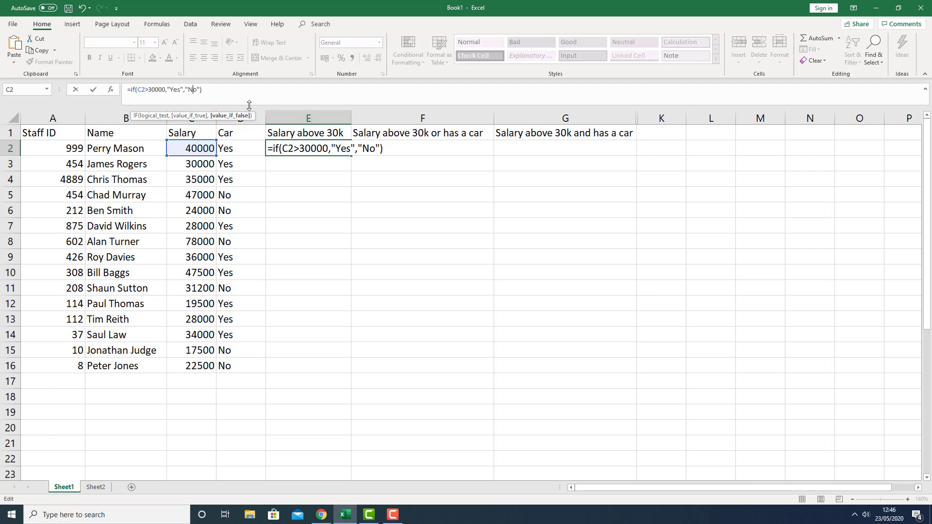
{"action": "key", "text": "Return"}
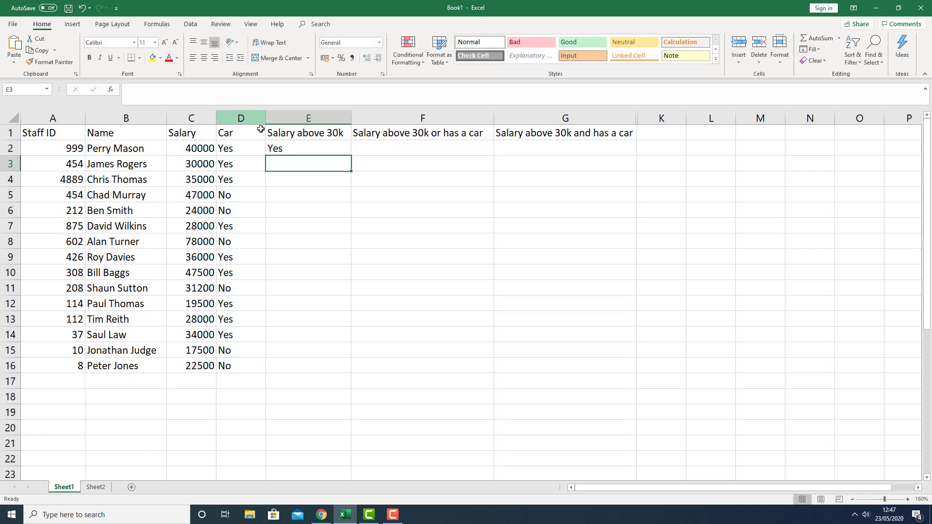
Fill the E2 formula down the Salary above 30k column to row 16
{"action": "left_click", "coordinate": [210, 151]}
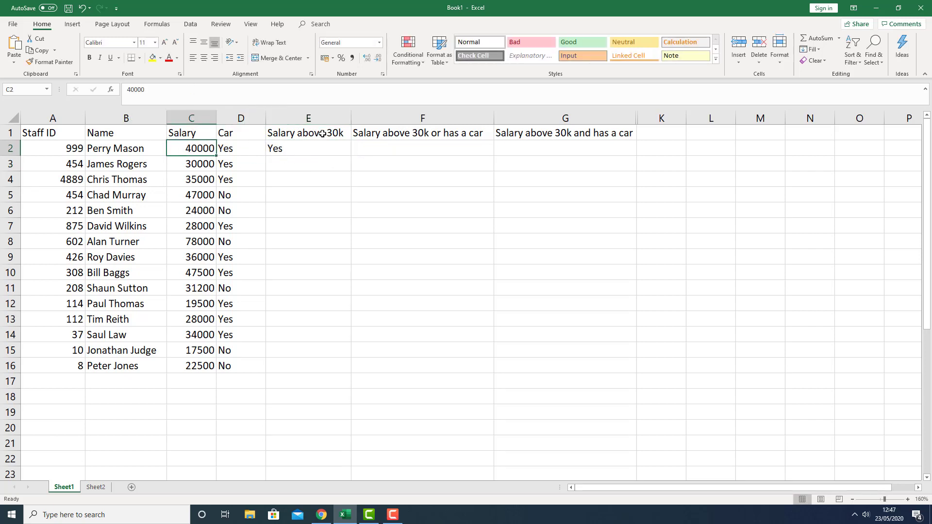
{"action": "left_click", "coordinate": [319, 149]}
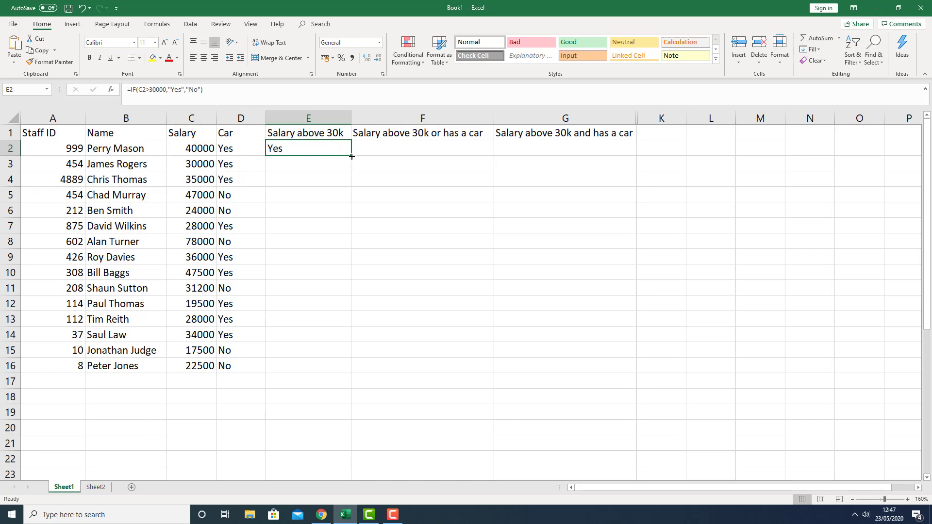
{"action": "left_click_drag", "start_coordinate": [352, 156], "coordinate": [328, 376]}
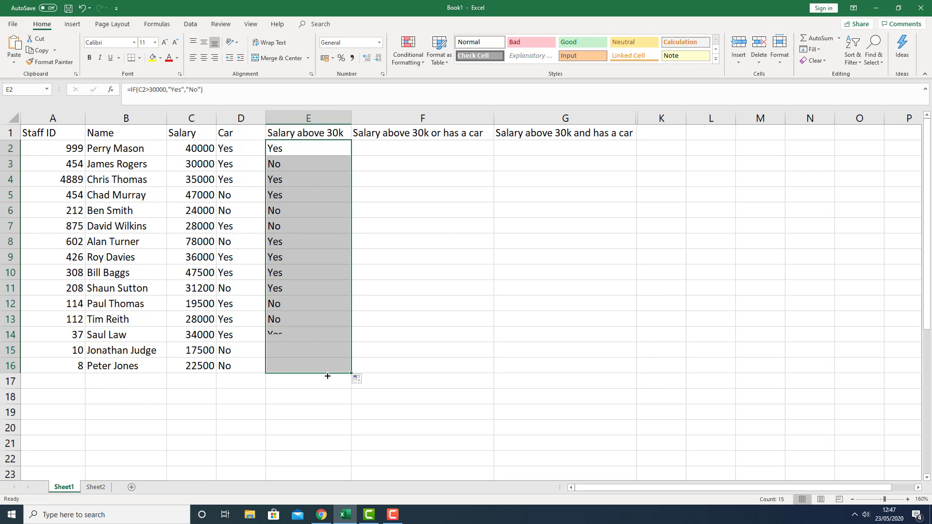
Try changing E3's condition to C3=>30000, then undo the edit
{"action": "left_click", "coordinate": [293, 164]}
{"action": "left_click", "coordinate": [197, 163]}
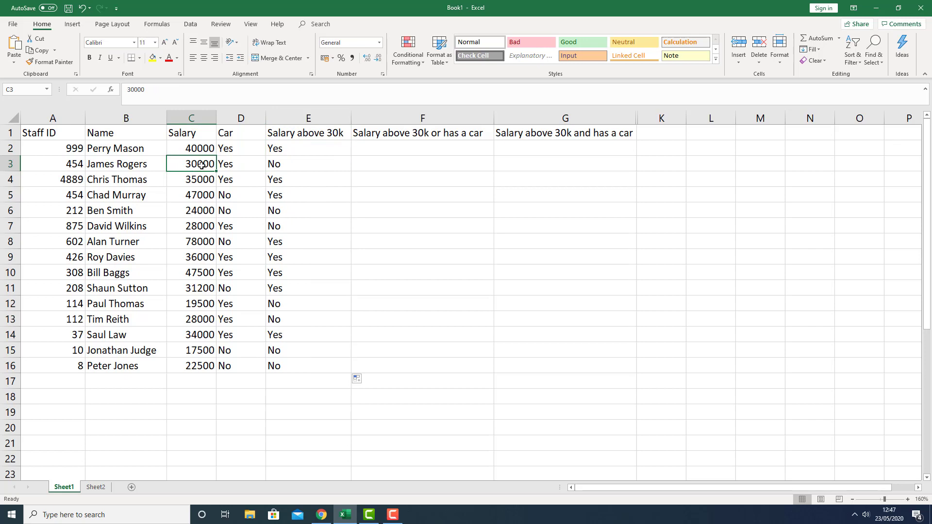
{"action": "left_click", "coordinate": [285, 165]}
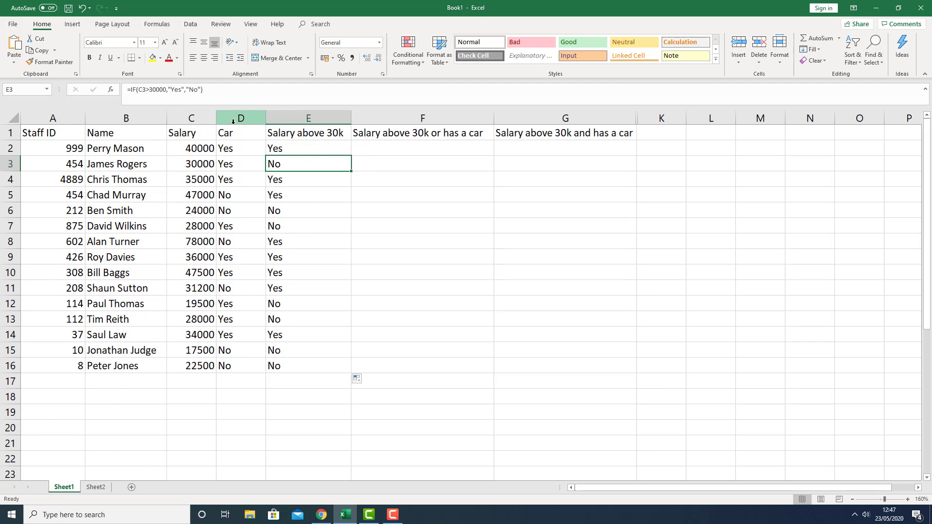
{"action": "left_click", "coordinate": [148, 90]}
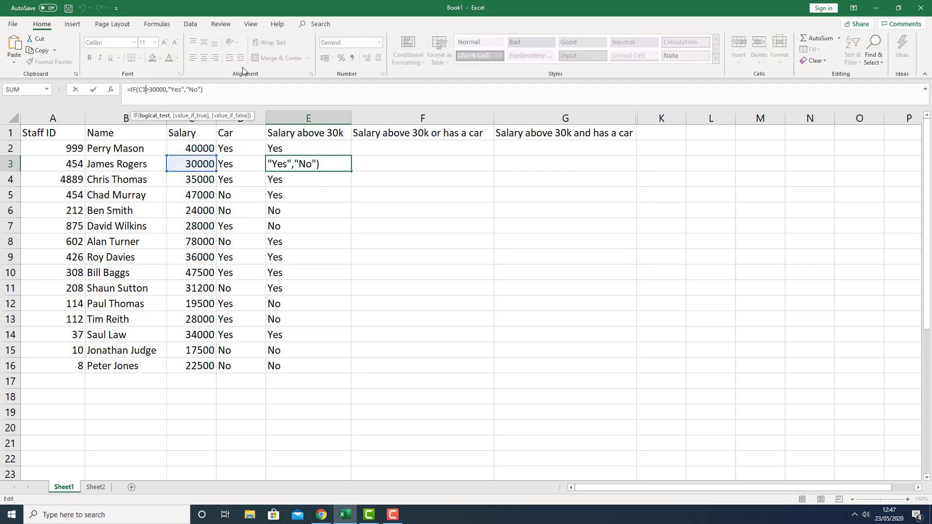
{"action": "type", "text": "="}
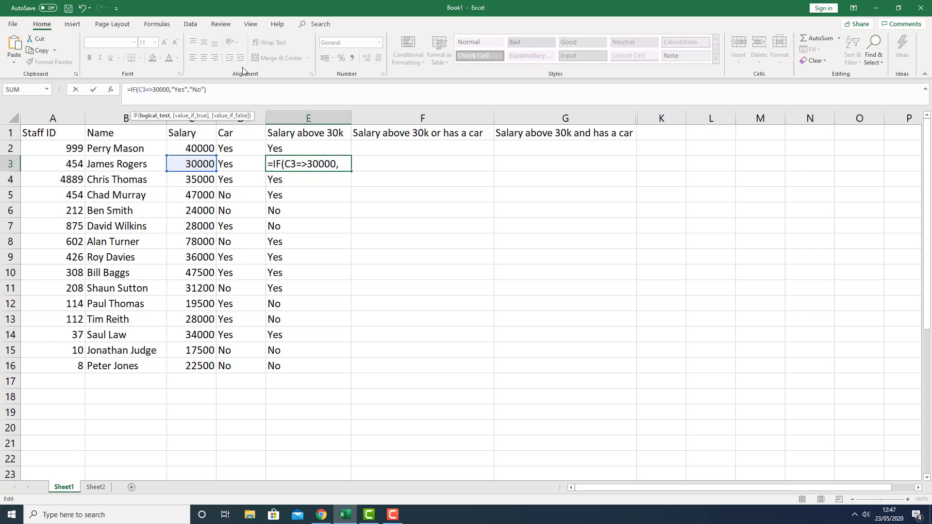
{"action": "key", "text": "Return"}
{"action": "key", "text": "Return"}
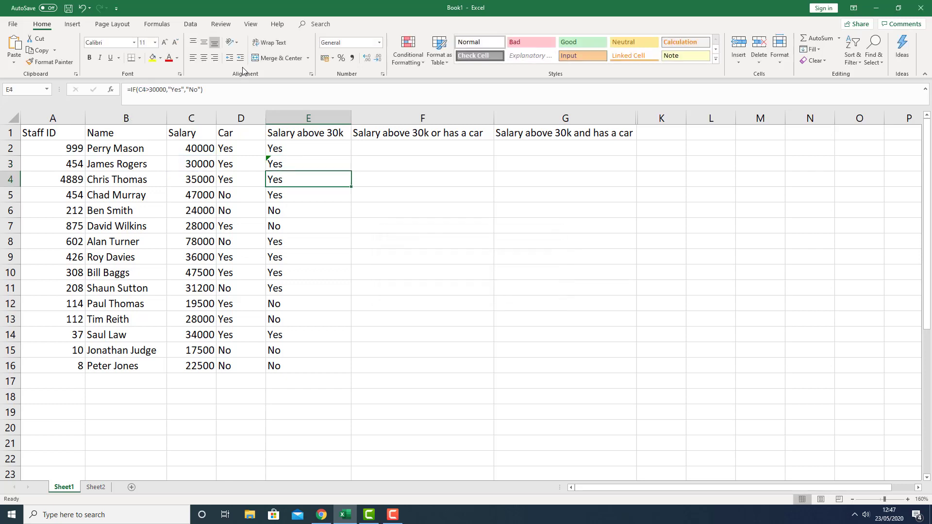
{"action": "key", "text": "Up"}
{"action": "key", "text": "ctrl+z"}
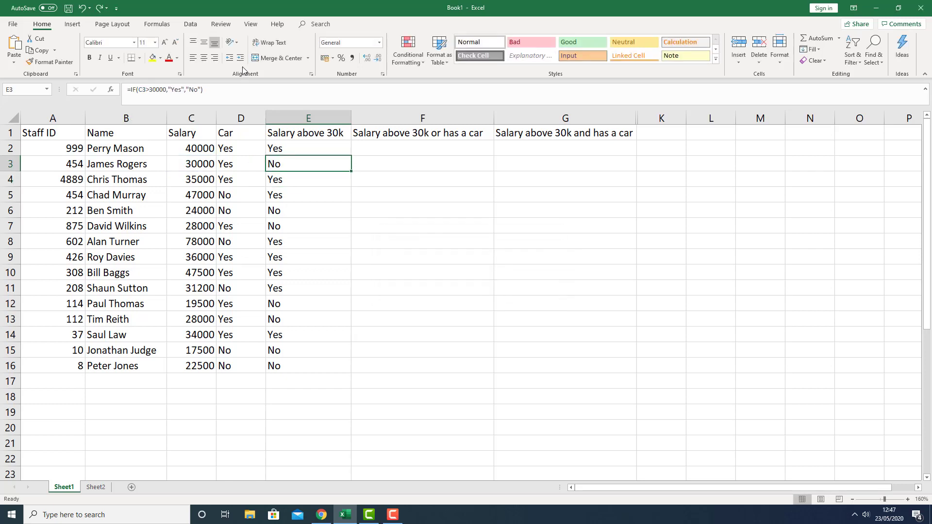
Try changing E3's condition to C3>=30000 and undo it again
{"action": "left_click", "coordinate": [145, 89]}
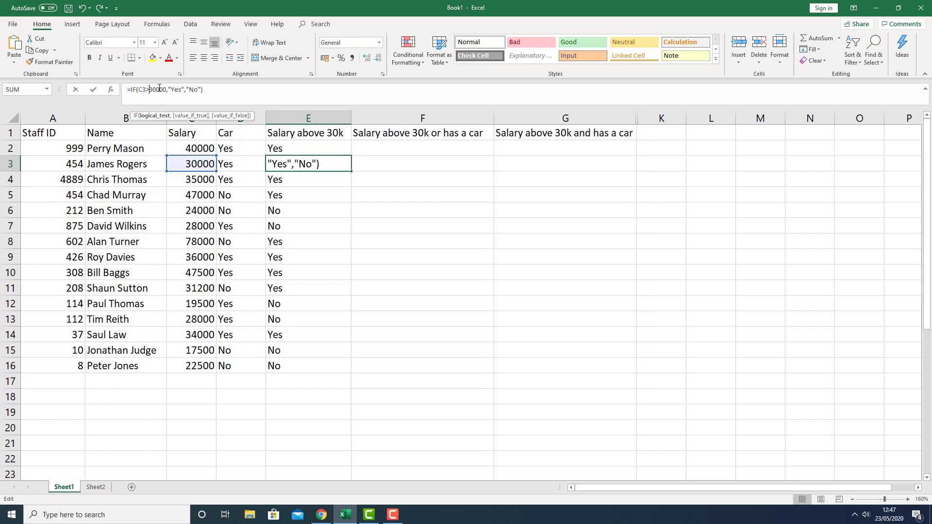
{"action": "type", "text": "="}
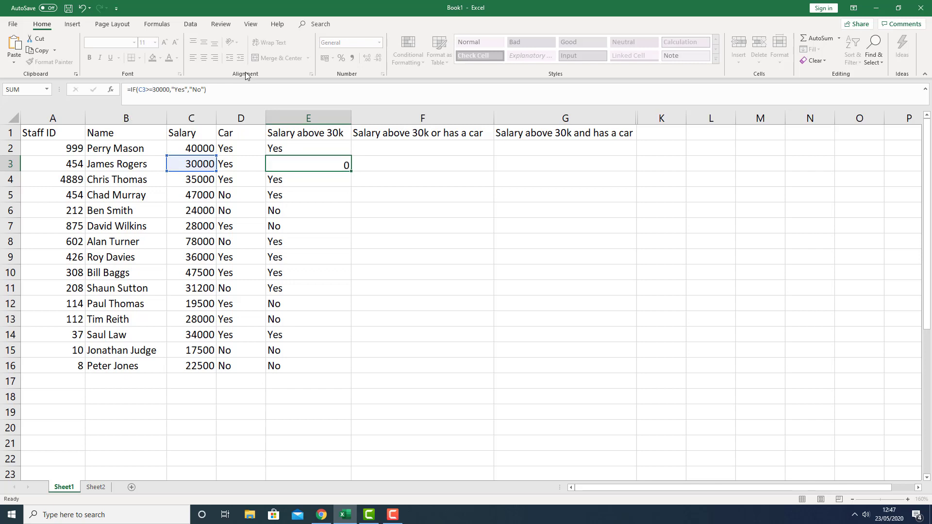
{"action": "key", "text": "Return"}
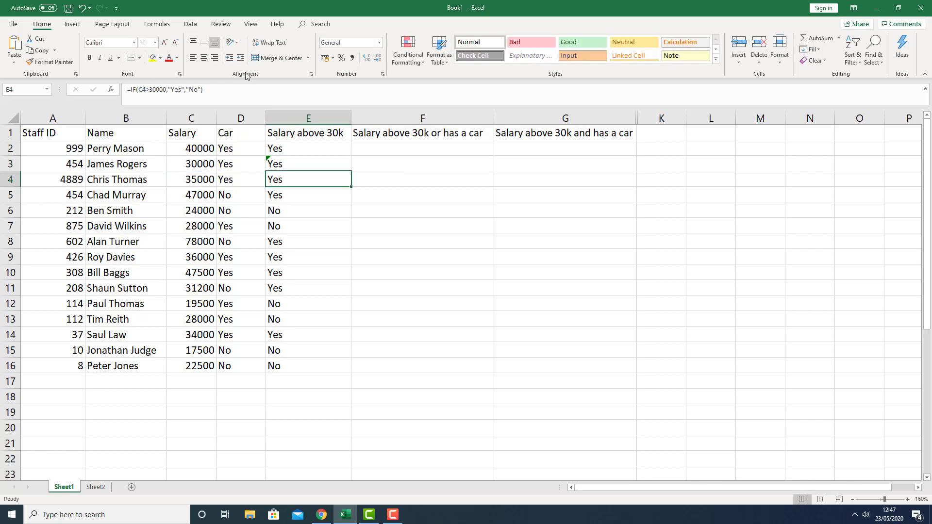
{"action": "key", "text": "ctrl+z"}
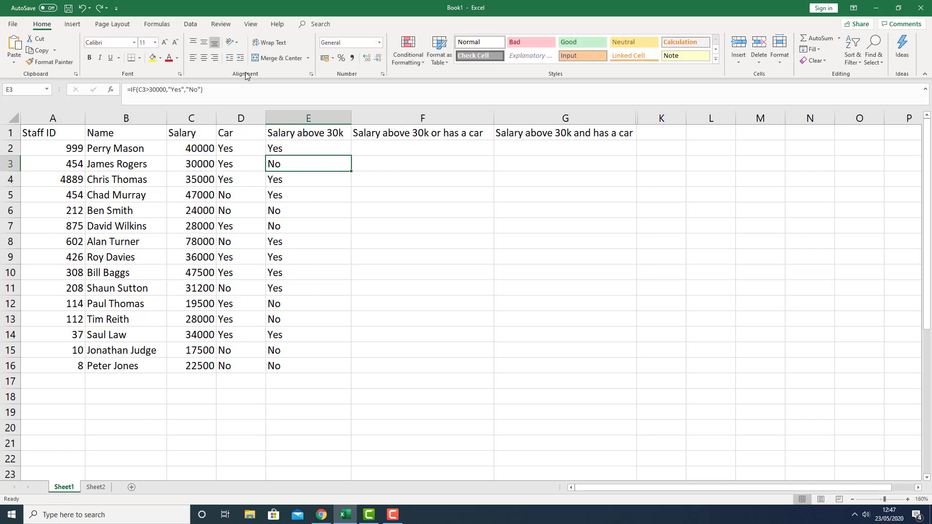
Start an IF formula in F2 whose test is OR(C2>30000,D2="Yes")
{"action": "left_click", "coordinate": [203, 162]}
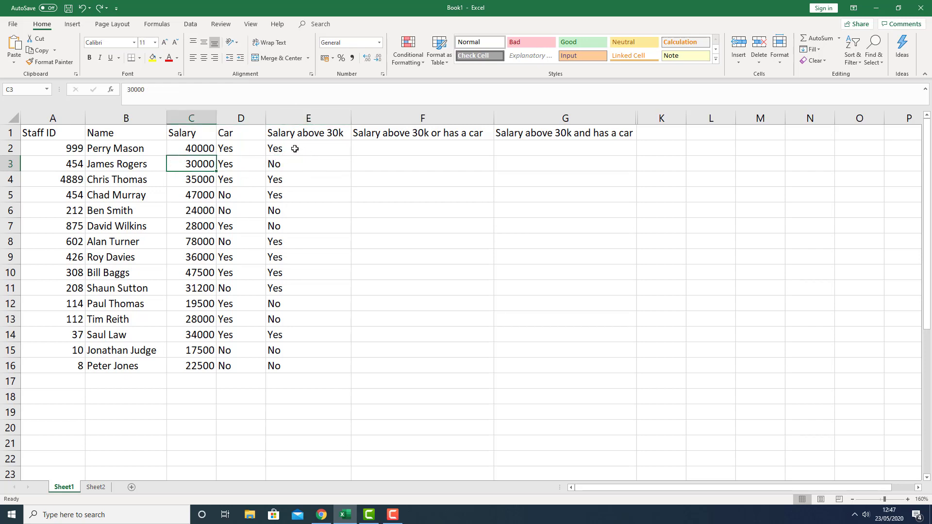
{"action": "left_click", "coordinate": [353, 147]}
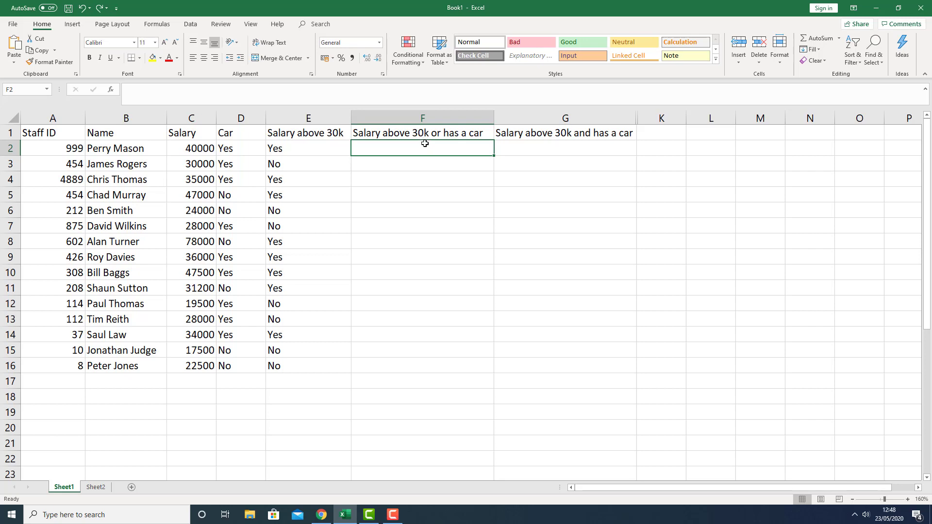
{"action": "type", "text": "="}
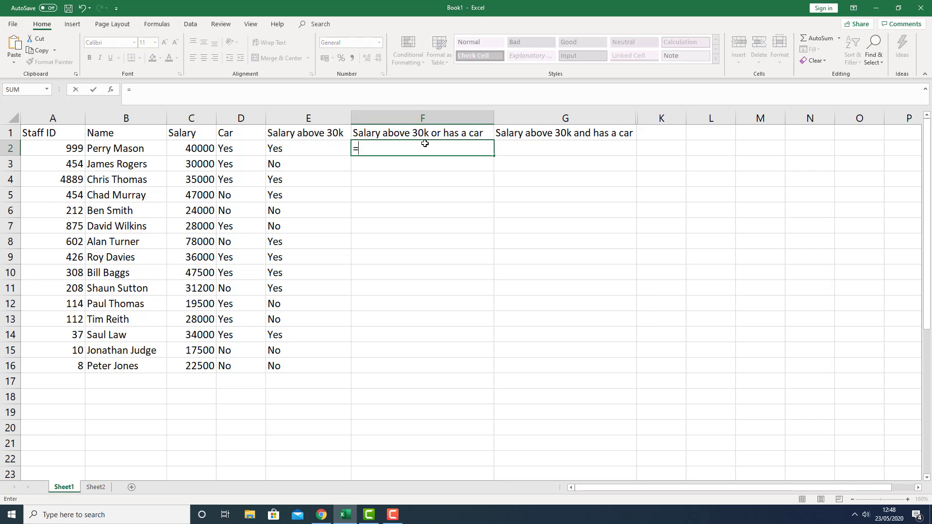
{"action": "type", "text": "if("}
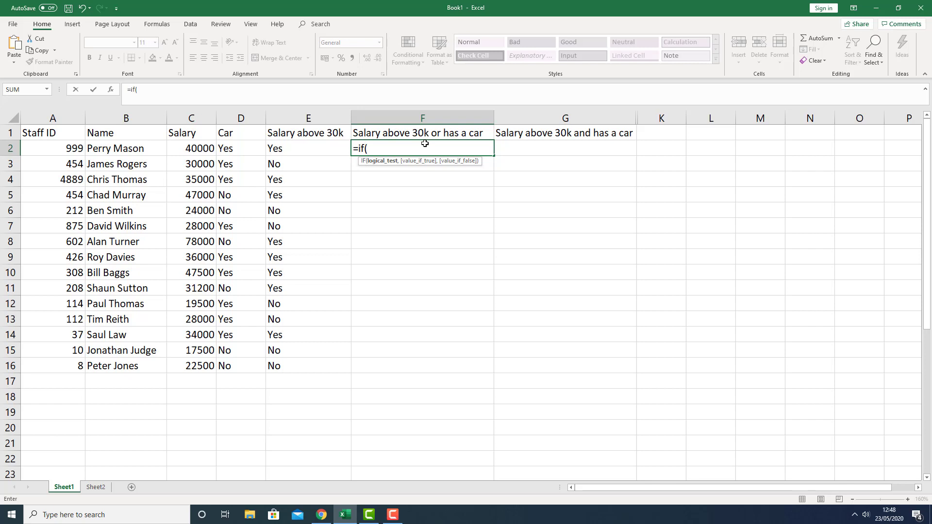
{"action": "type", "text": "o"}
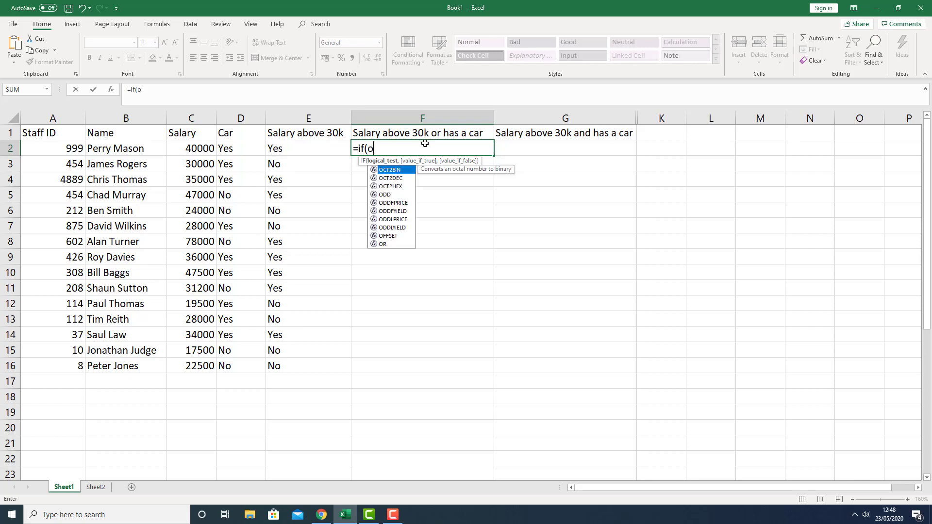
{"action": "type", "text": "r"}
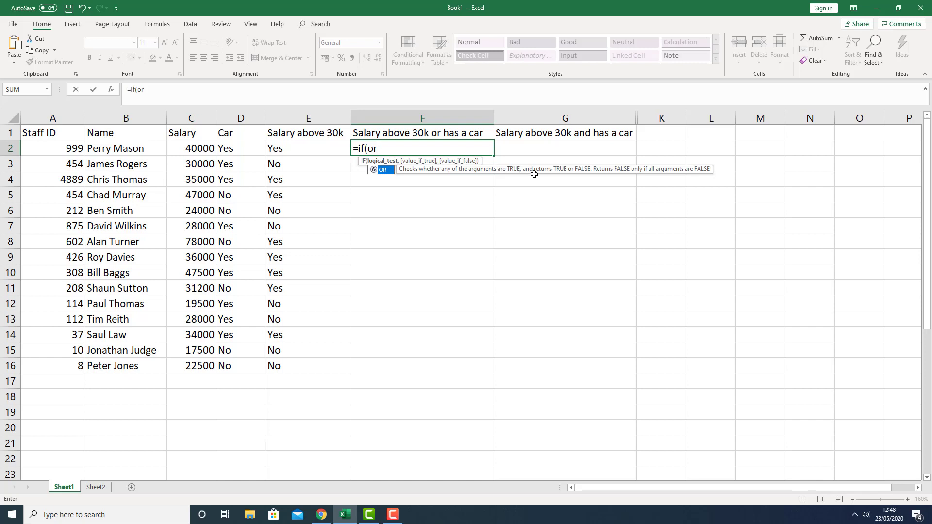
{"action": "type", "text": "("}
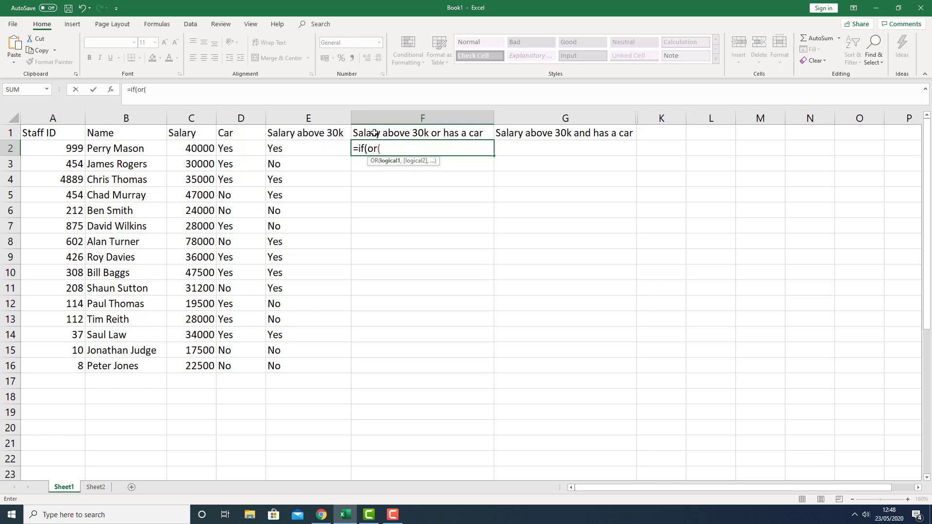
{"action": "left_click", "coordinate": [206, 148]}
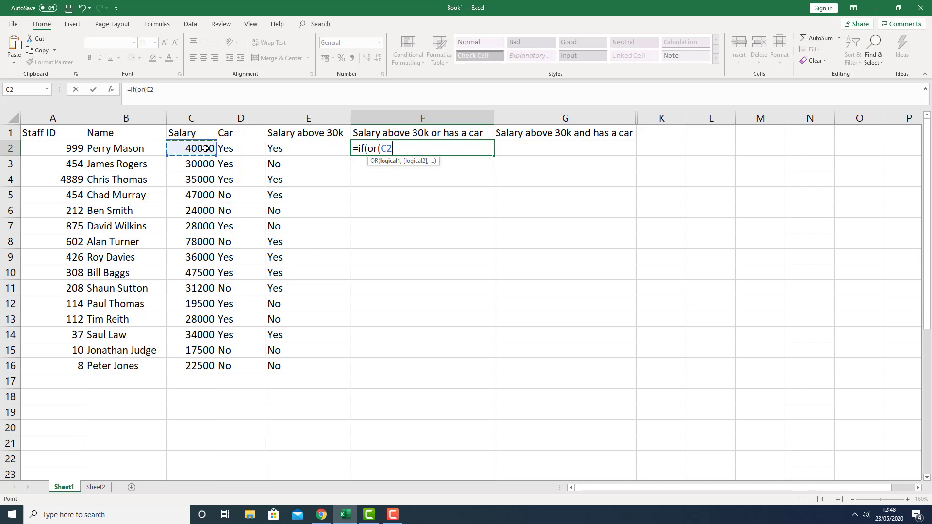
{"action": "type", "text": ">30000"}
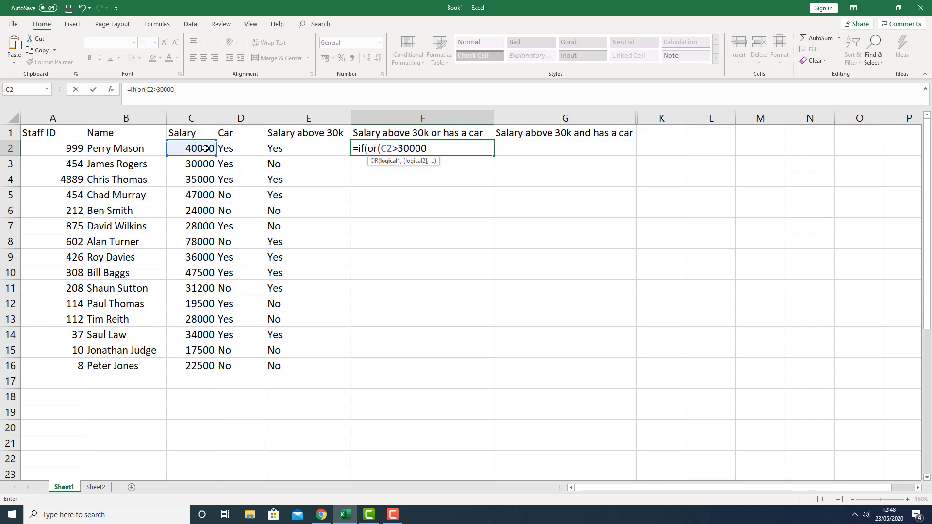
{"action": "type", "text": ","}
{"action": "left_click", "coordinate": [240, 147]}
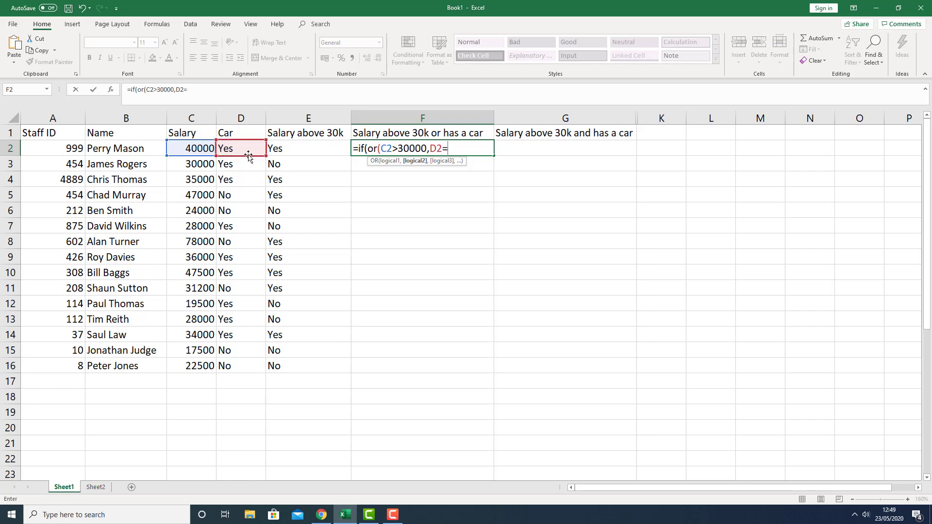
{"action": "type", "text": "\"Yes\")"}
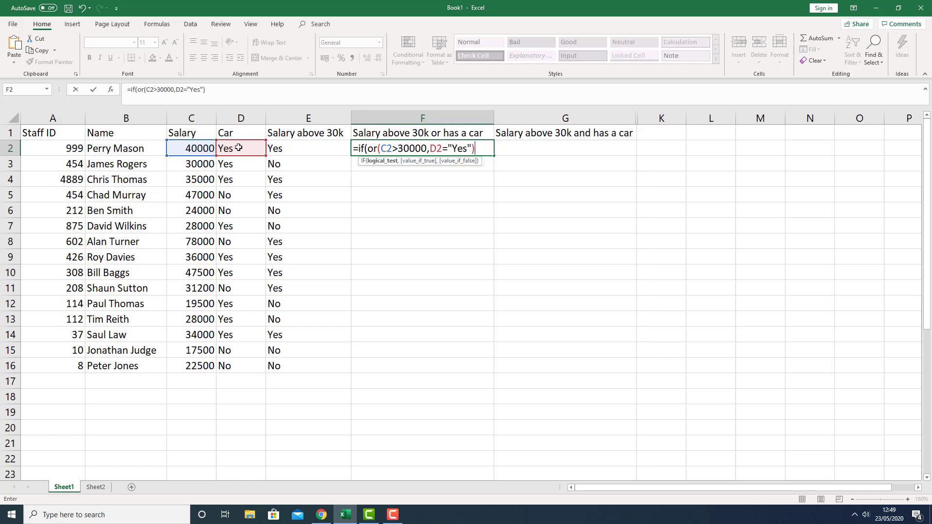
Complete the F2 formula with "Yes" and "No" results, giving =IF(OR(C2>30000,D2="Yes"),"Yes","No"), and commit it
{"action": "type", "text": ",\"Yes"}
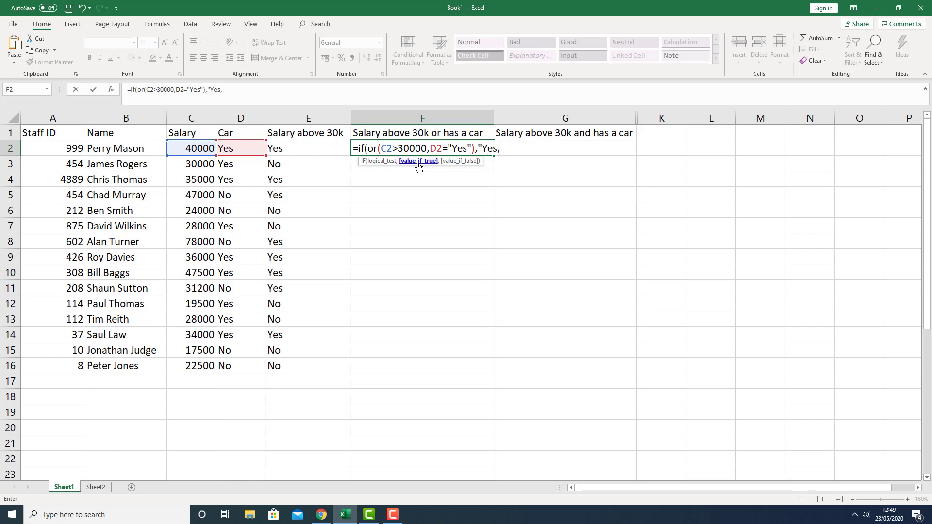
{"action": "type", "text": "\",\"n"}
{"action": "key", "text": "BackSpace"}
{"action": "type", "text": "No\")"}
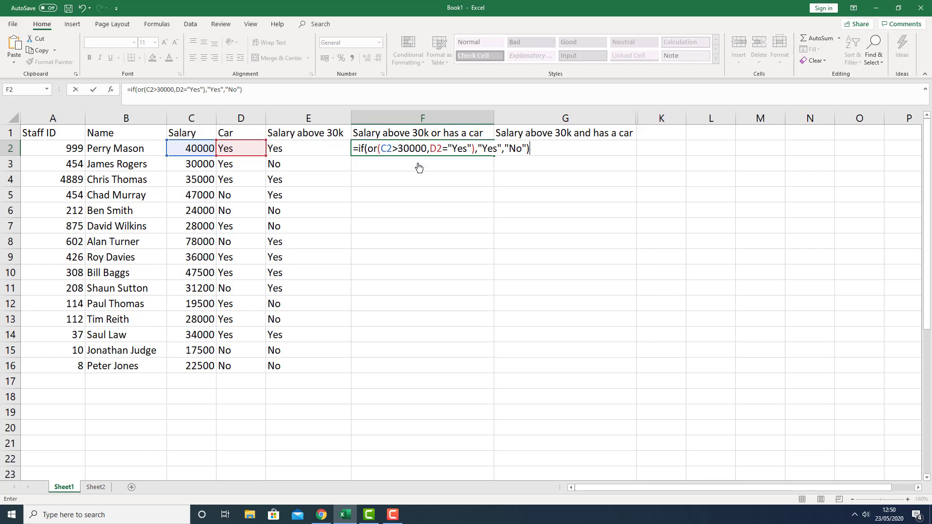
{"action": "key", "text": "Return"}
Fill the F2 formula down the Salary above 30k or has a car column to row 16
{"action": "left_click", "coordinate": [426, 152]}
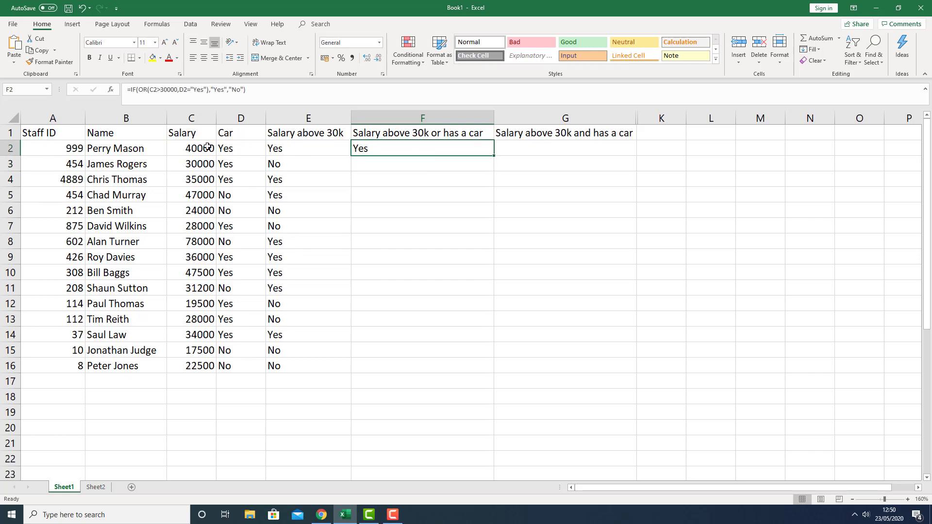
{"action": "double_click", "coordinate": [493, 155]}
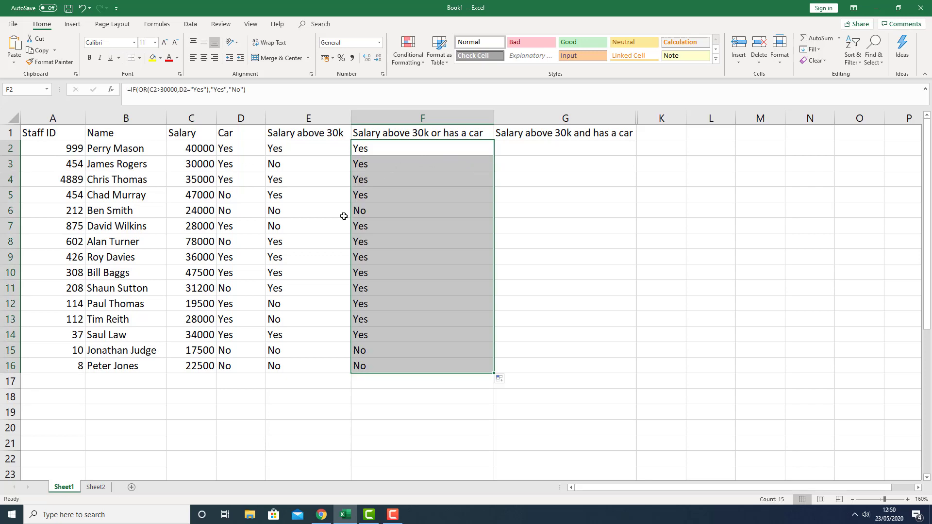
Compare the row 7 formulas in the Salary above 30k and OR columns
{"action": "left_click", "coordinate": [282, 224]}
{"action": "left_click", "coordinate": [205, 228]}
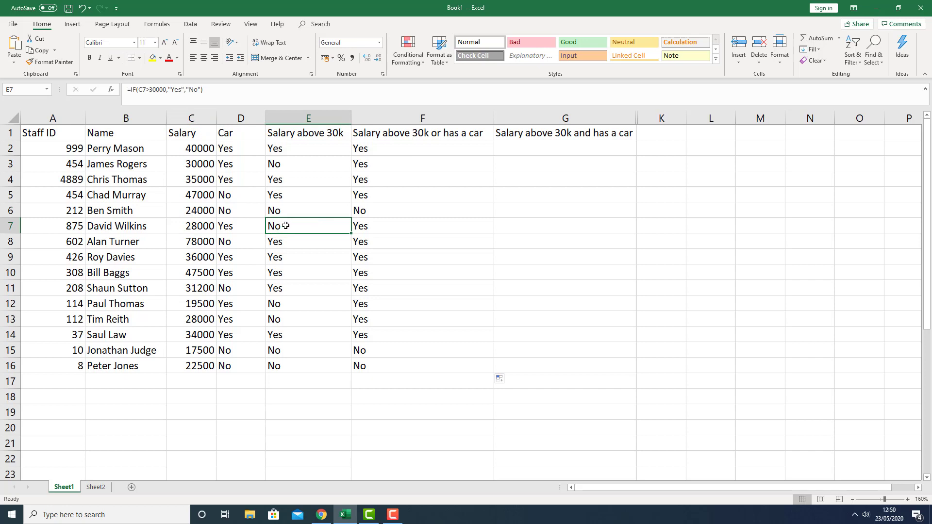
{"action": "left_click", "coordinate": [367, 226]}
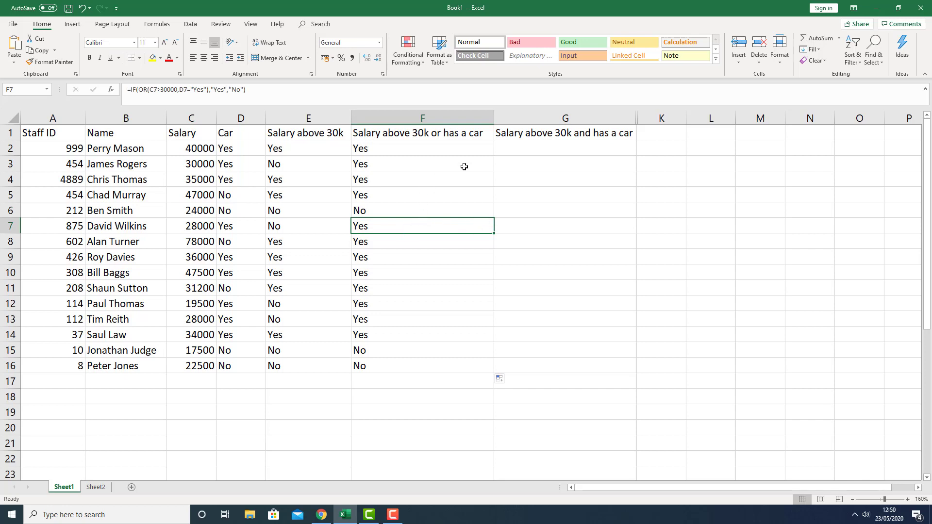
Start an IF formula in G2 whose test is AND(C2>30000,D2="Yes")
{"action": "left_click", "coordinate": [515, 149]}
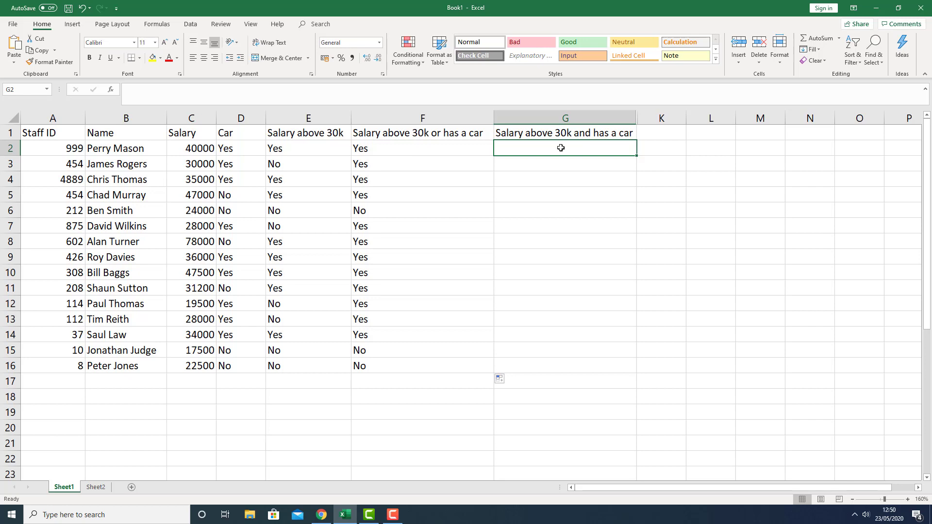
{"action": "type", "text": "=if("}
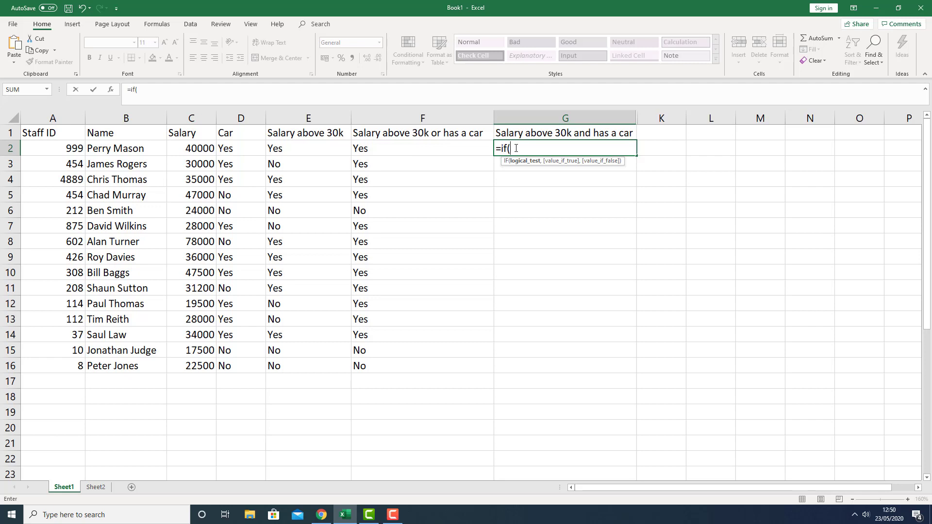
{"action": "type", "text": "and"}
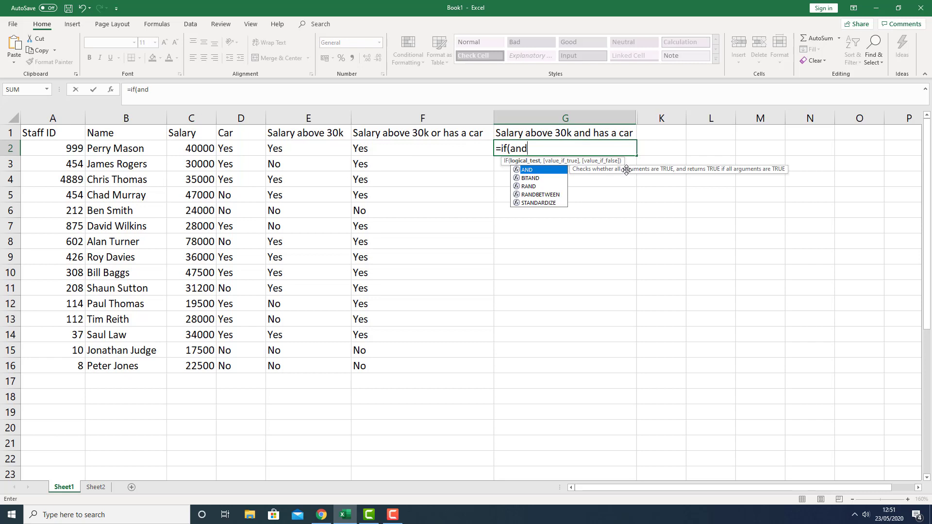
{"action": "type", "text": "("}
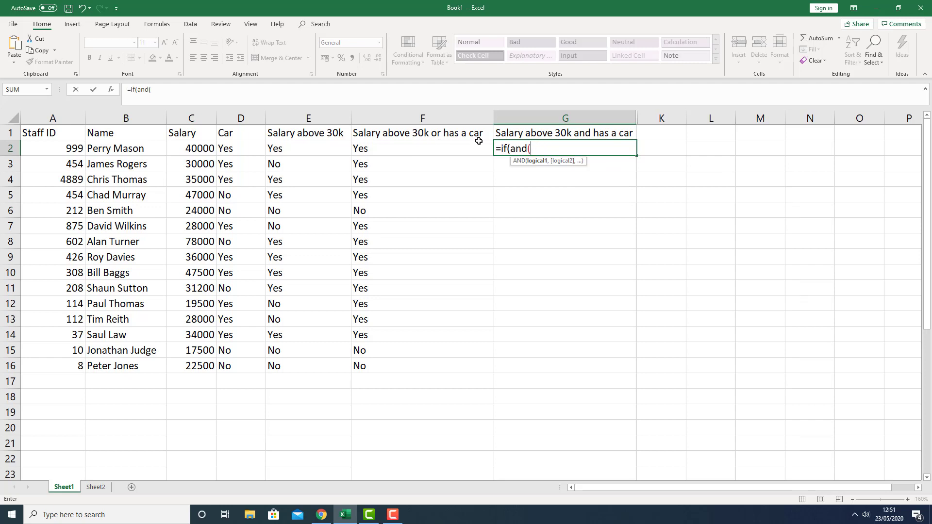
{"action": "left_click", "coordinate": [197, 149]}
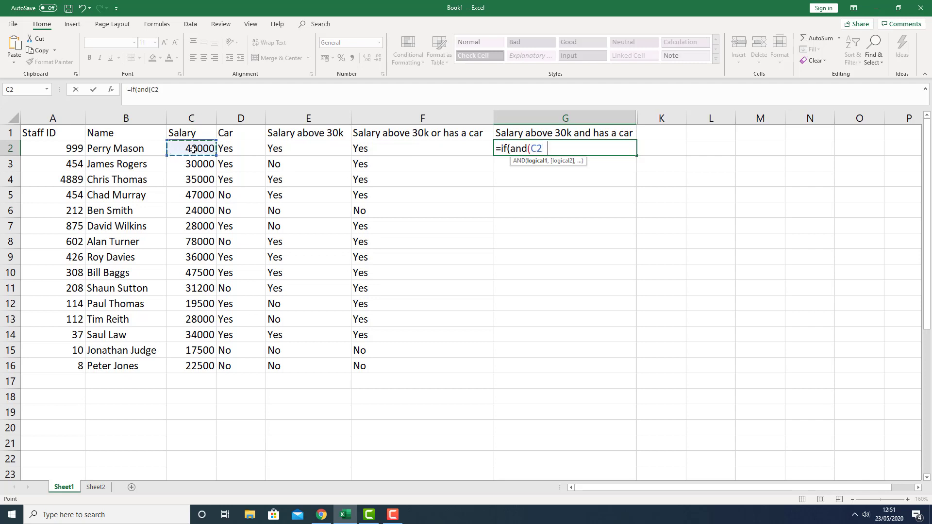
{"action": "type", "text": ">30000,"}
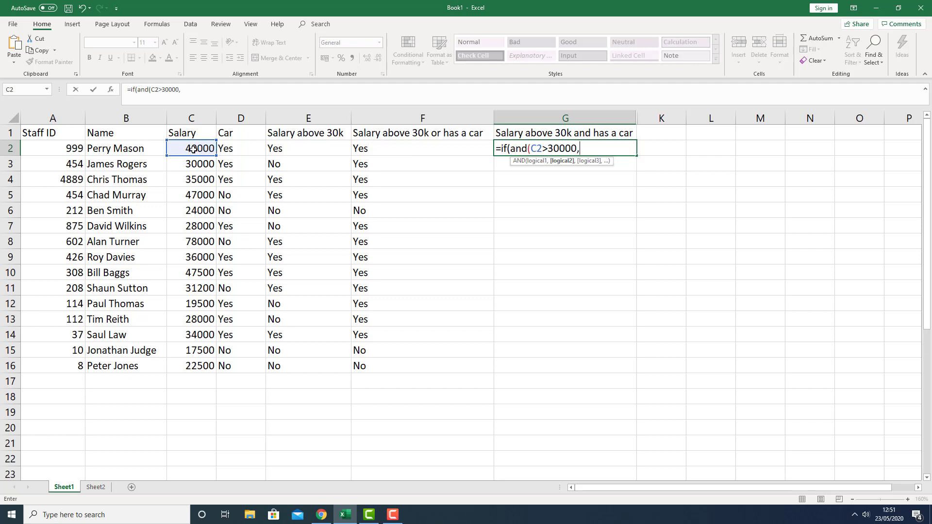
{"action": "left_click", "coordinate": [244, 149]}
{"action": "type", "text": "="}
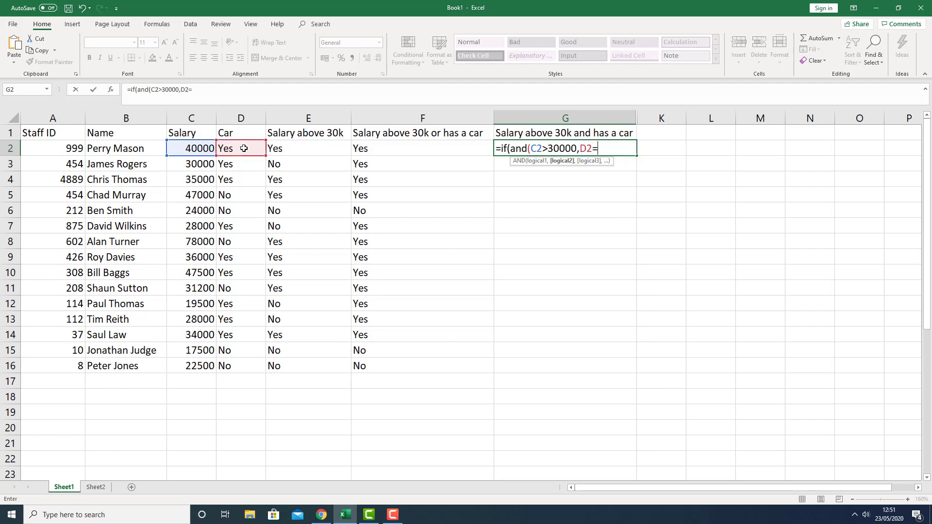
{"action": "type", "text": "\"Yes\")"}
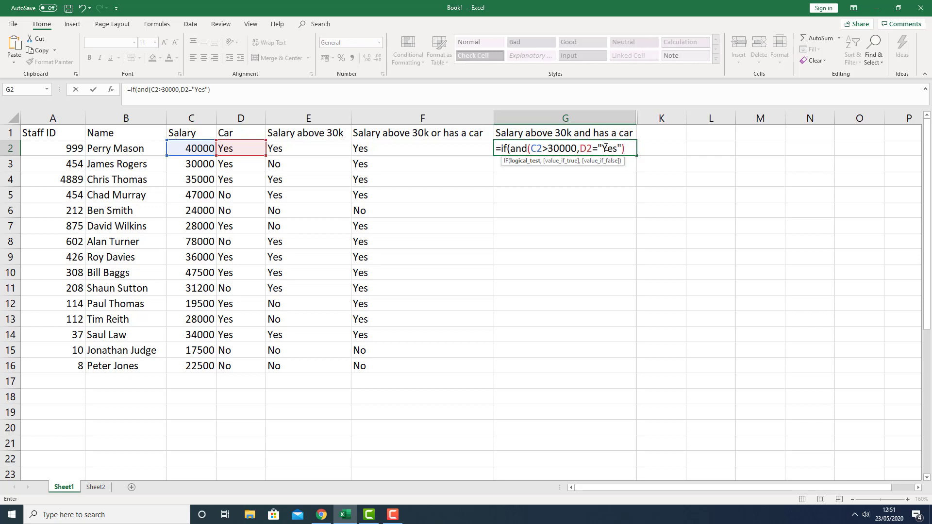
Complete the G2 formula with "Yes" and "No" results, giving =IF(AND(C2>30000,D2="Yes"),"Yes","No"), and commit it
{"action": "type", "text": ",\"Yes\","}
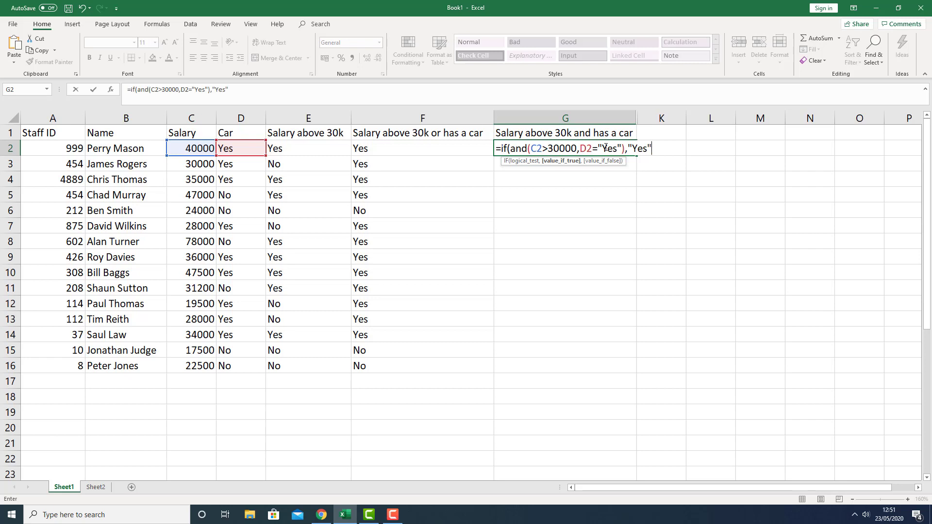
{"action": "type", "text": "\"No"}
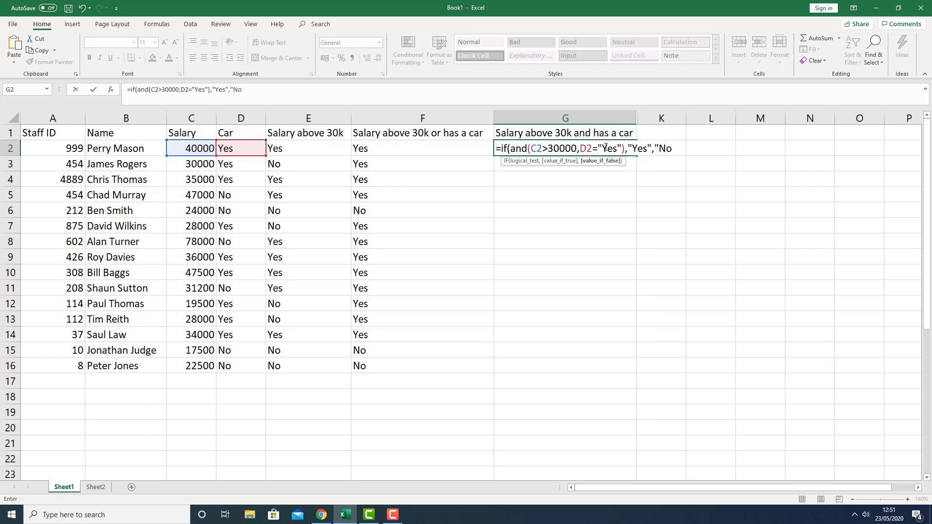
{"action": "type", "text": "\")"}
{"action": "key", "text": "Return"}
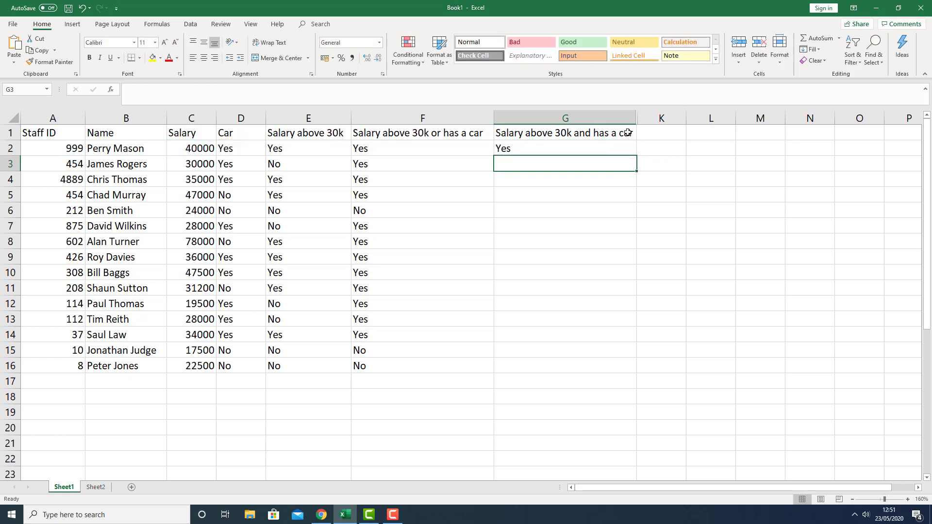
Fill the G2 formula down the Salary above 30k and has a car column to row 16
{"action": "left_click", "coordinate": [625, 151]}
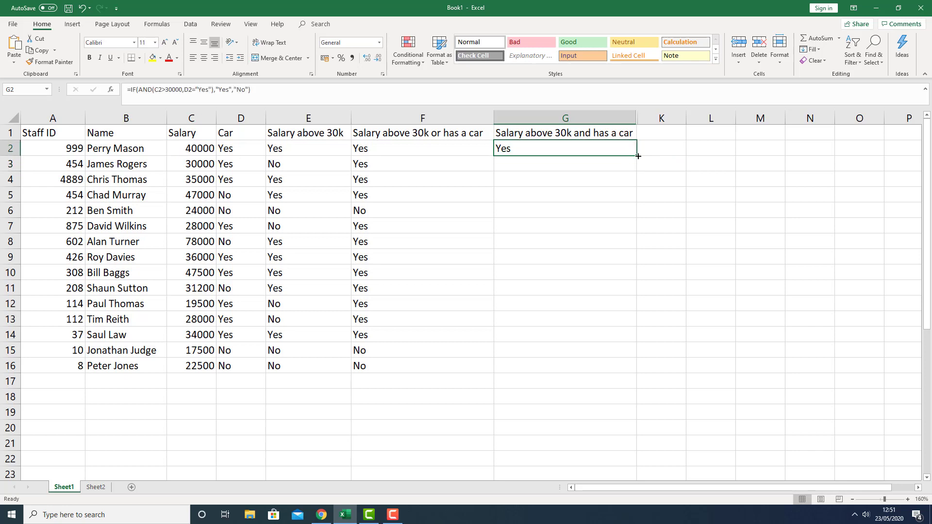
{"action": "double_click", "coordinate": [637, 156]}
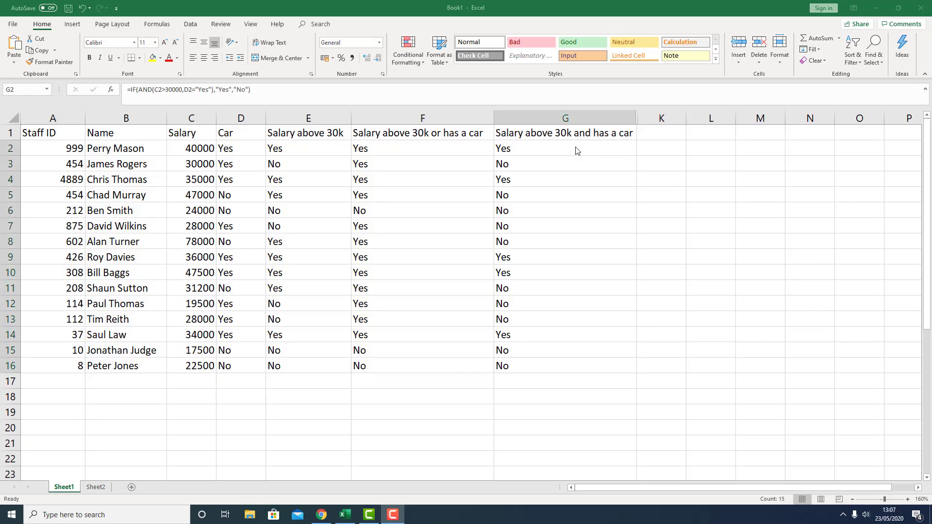
{"action": "key", "text": "ctrl+shift+Down"}
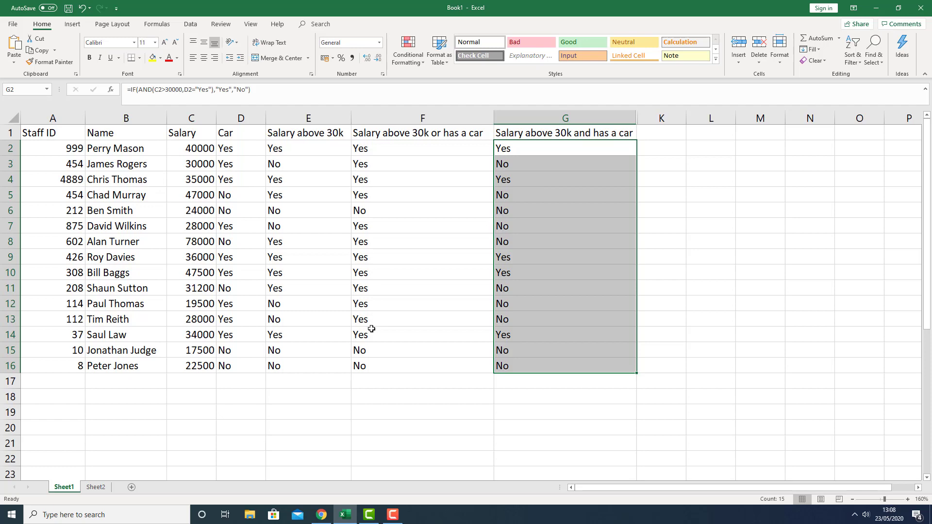
{"action": "scroll", "coordinate": [356, 331], "scroll_direction": "down", "scroll_amount": 1}
{"action": "scroll", "coordinate": [356, 331], "scroll_direction": "up", "scroll_amount": 1}
Enter the numbers 1, 2, 3 and 4 in cells D19 to D22
{"action": "left_click", "coordinate": [258, 412]}
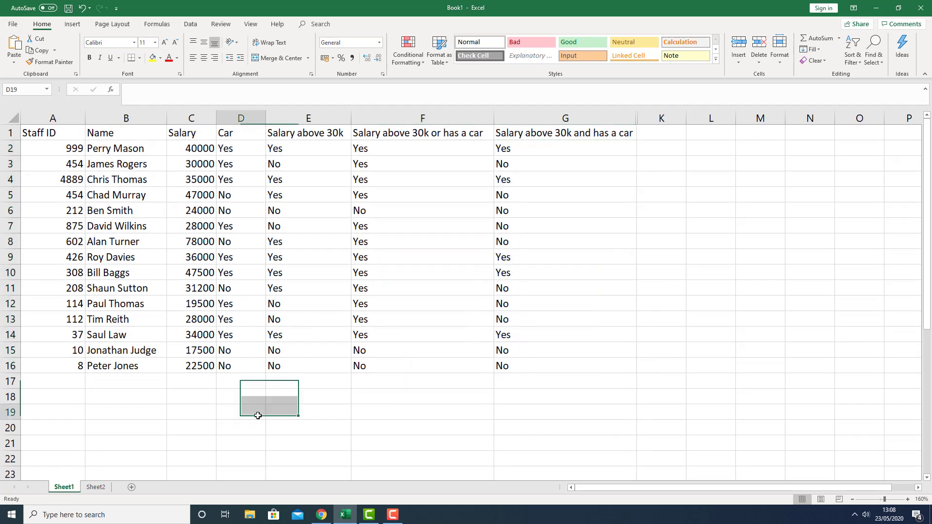
{"action": "type", "text": "1"}
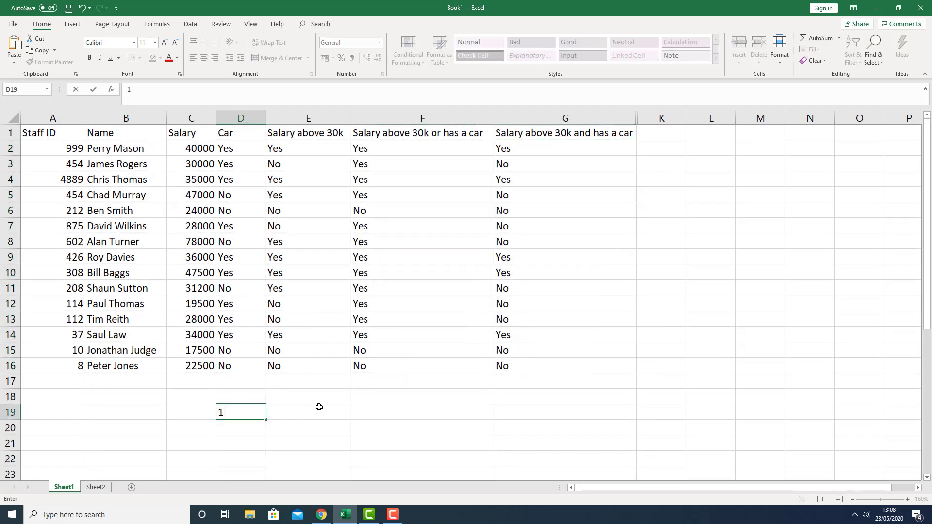
{"action": "key", "text": "Return"}
{"action": "type", "text": "2"}
{"action": "key", "text": "Return"}
{"action": "type", "text": "3"}
{"action": "key", "text": "Return"}
{"action": "type", "text": "4"}
Continue the number series with 5 to 10 in cells D23 to D28
{"action": "key", "text": "Return"}
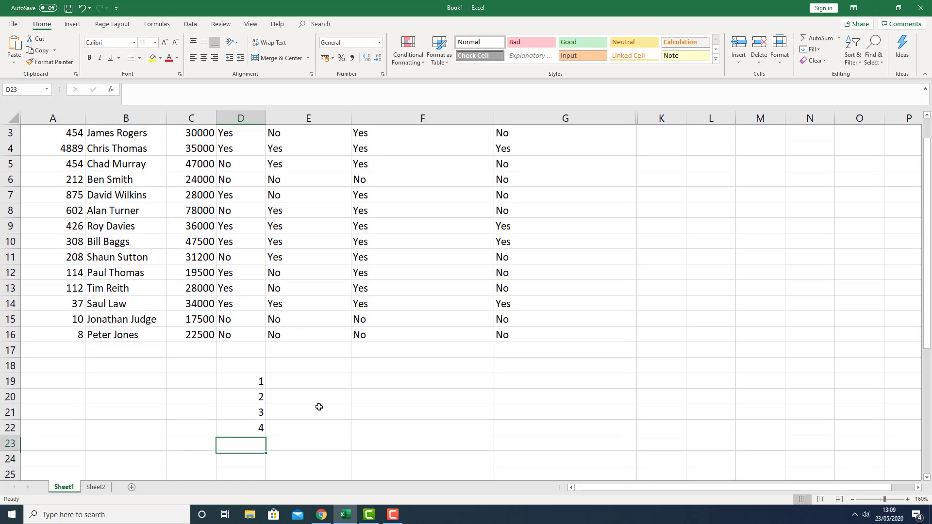
{"action": "type", "text": "5"}
{"action": "key", "text": "Return"}
{"action": "type", "text": "6"}
{"action": "key", "text": "Return"}
{"action": "type", "text": "7"}
{"action": "key", "text": "Return"}
{"action": "type", "text": "8"}
{"action": "key", "text": "Return"}
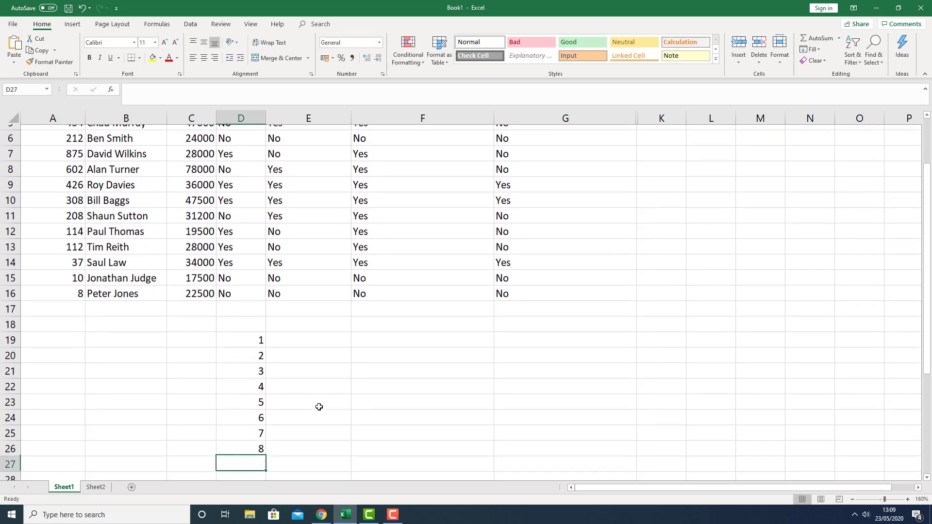
{"action": "type", "text": "9"}
{"action": "key", "text": "Return"}
{"action": "type", "text": "10"}
{"action": "key", "text": "Up"}
{"action": "key", "text": "Up"}
{"action": "key", "text": "Up"}
{"action": "key", "text": "Up"}
{"action": "key", "text": "Up"}
{"action": "key", "text": "Up"}
{"action": "key", "text": "Up"}
{"action": "key", "text": "Up"}
{"action": "key", "text": "Up"}
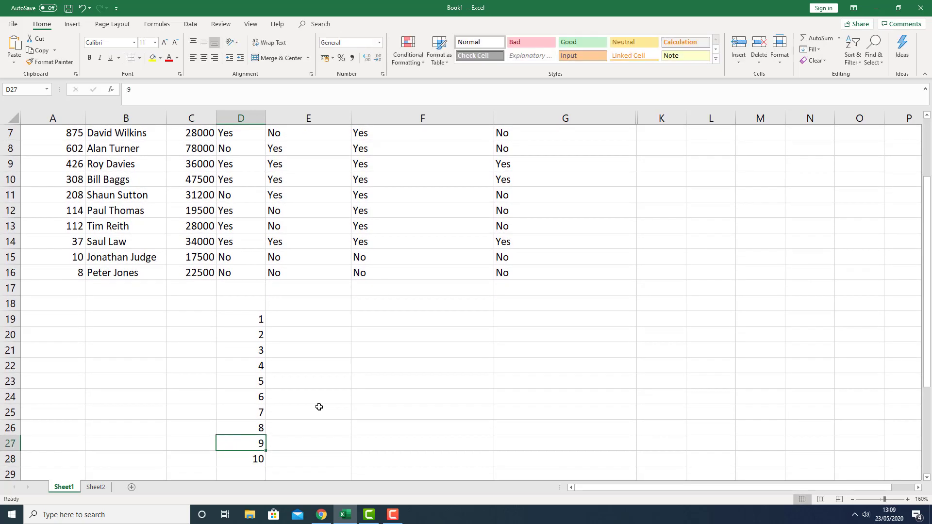
Enter =IF(D19<5,"yes","no") in E19 and fill it down to E28
{"action": "key", "text": "Right"}
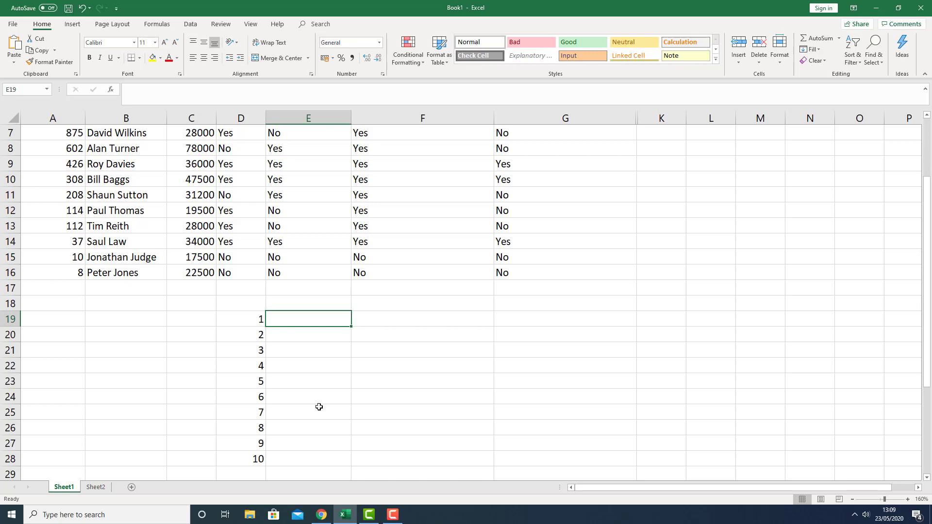
{"action": "type", "text": "=if("}
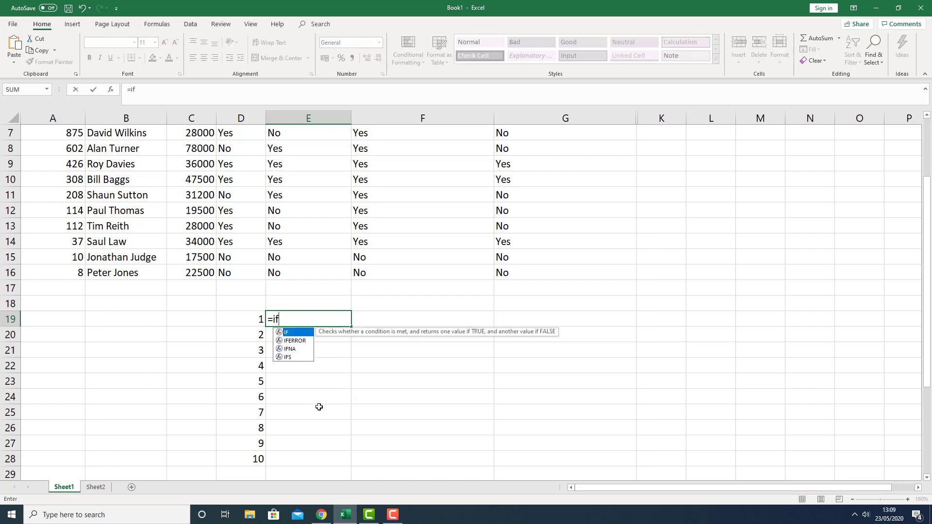
{"action": "left_click", "coordinate": [254, 320]}
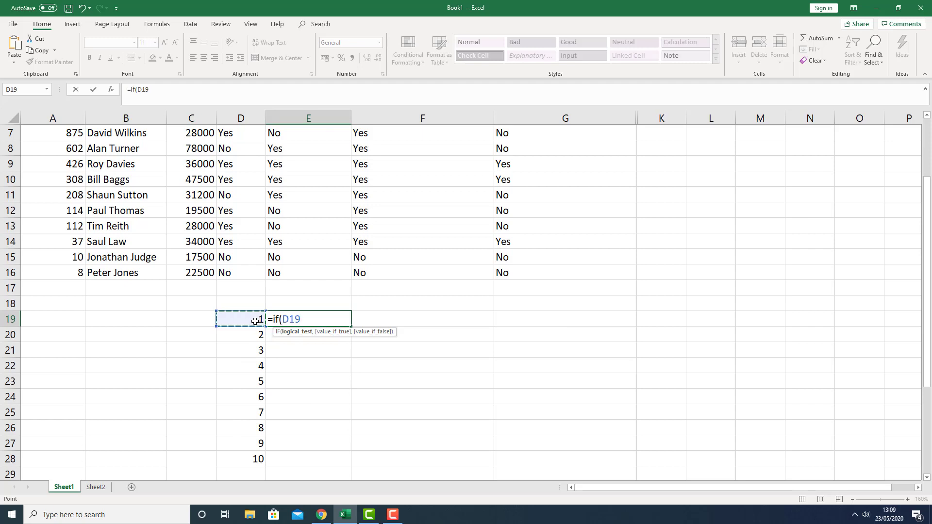
{"action": "type", "text": "<5,"}
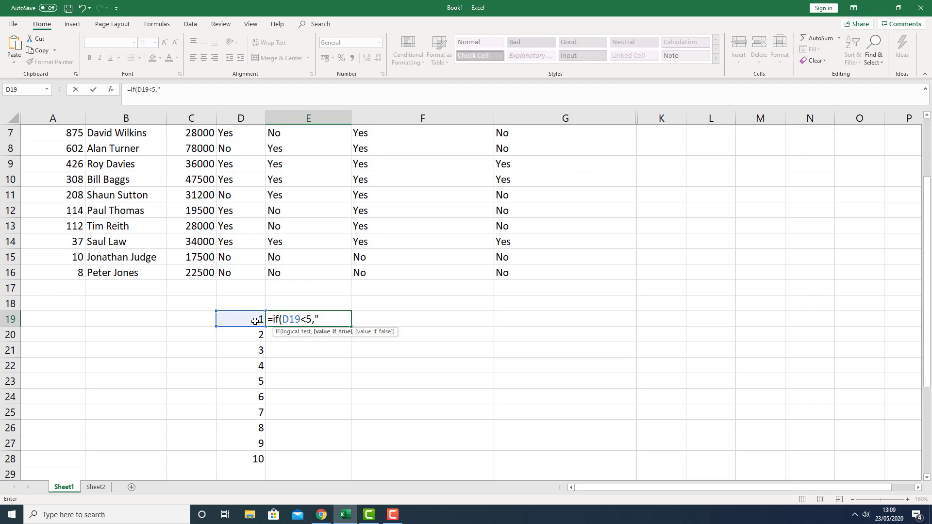
{"action": "type", "text": "\"yes\",\""}
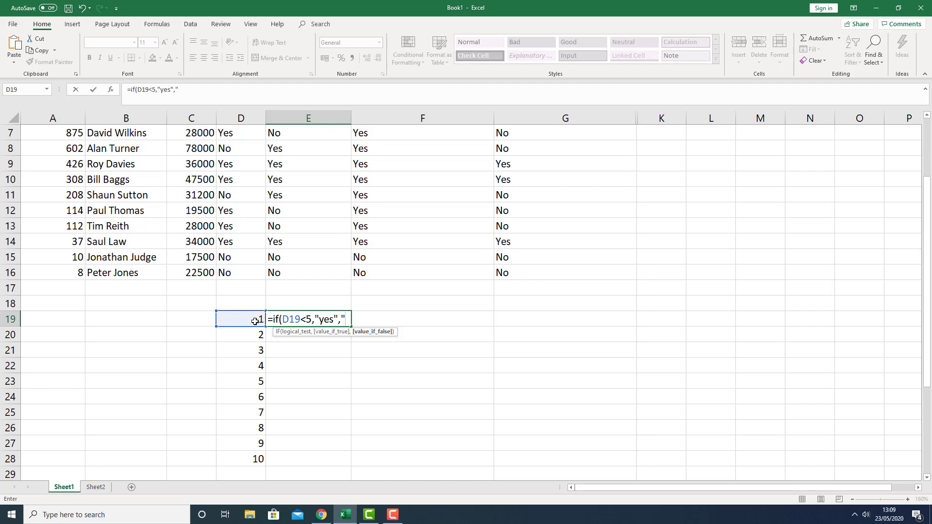
{"action": "type", "text": "no\")"}
{"action": "key", "text": "Return"}
{"action": "left_click", "coordinate": [308, 317]}
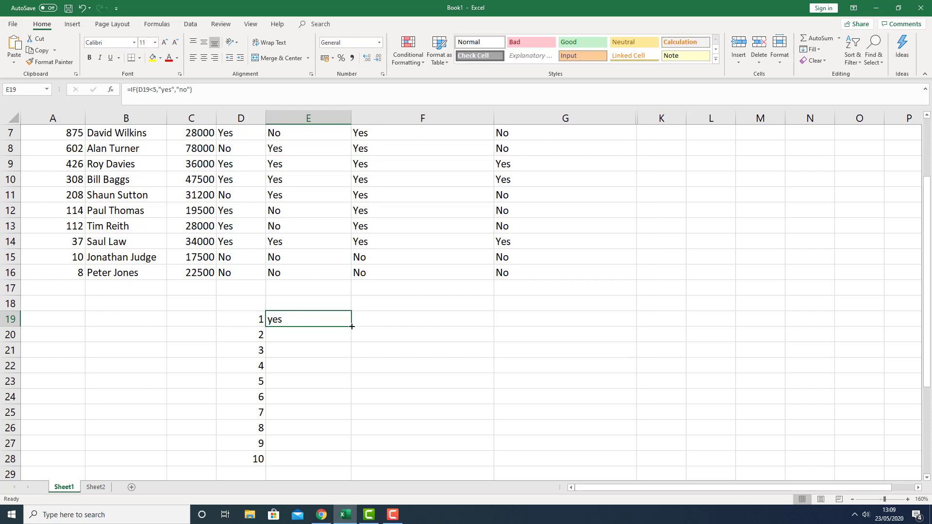
{"action": "left_click_drag", "start_coordinate": [352, 326], "coordinate": [351, 459]}
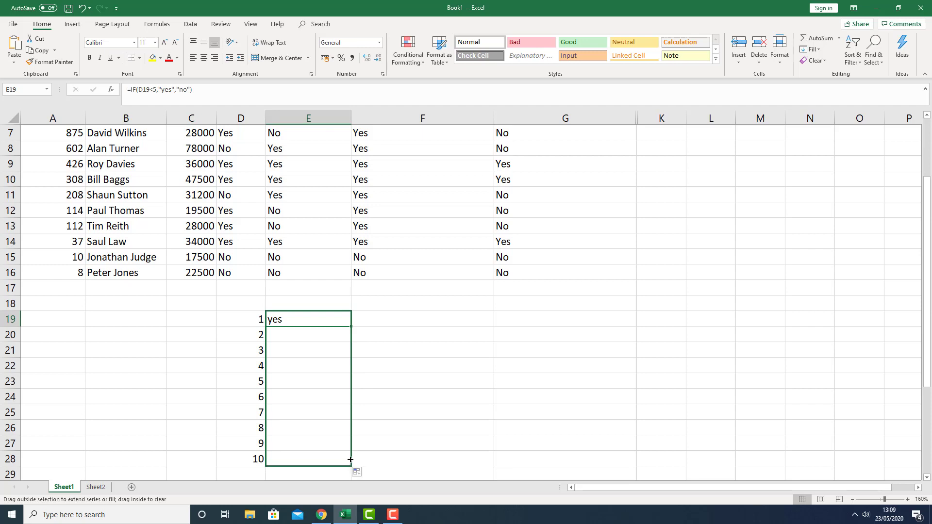
Change the test in E23's formula to D23<=5
{"action": "left_click", "coordinate": [280, 382]}
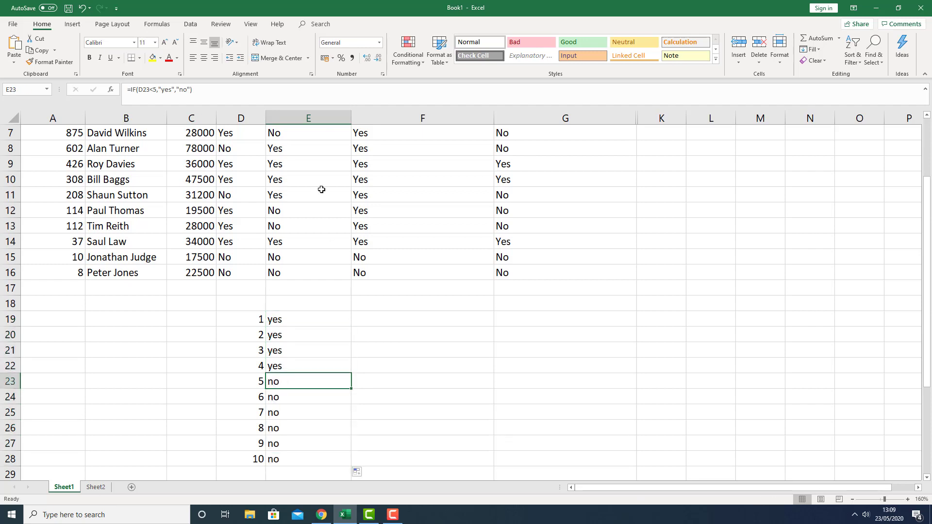
{"action": "left_click", "coordinate": [156, 90]}
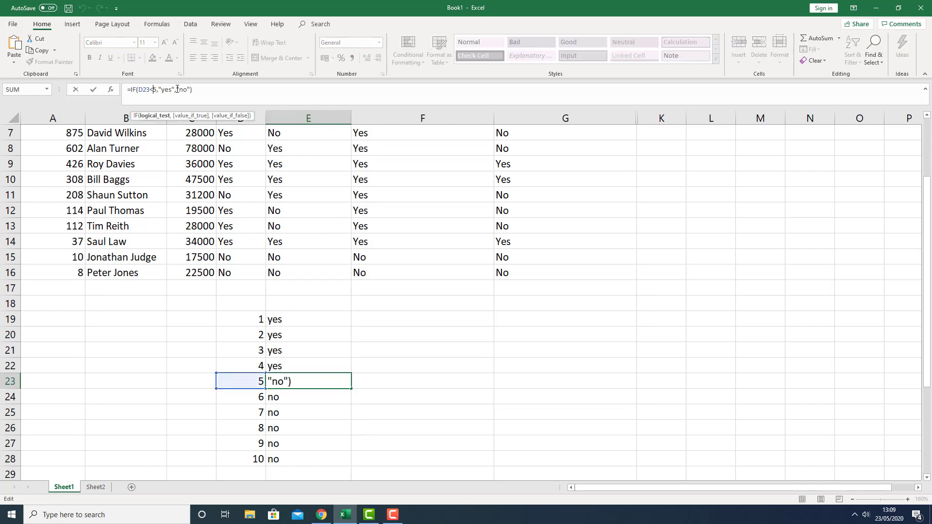
{"action": "type", "text": "="}
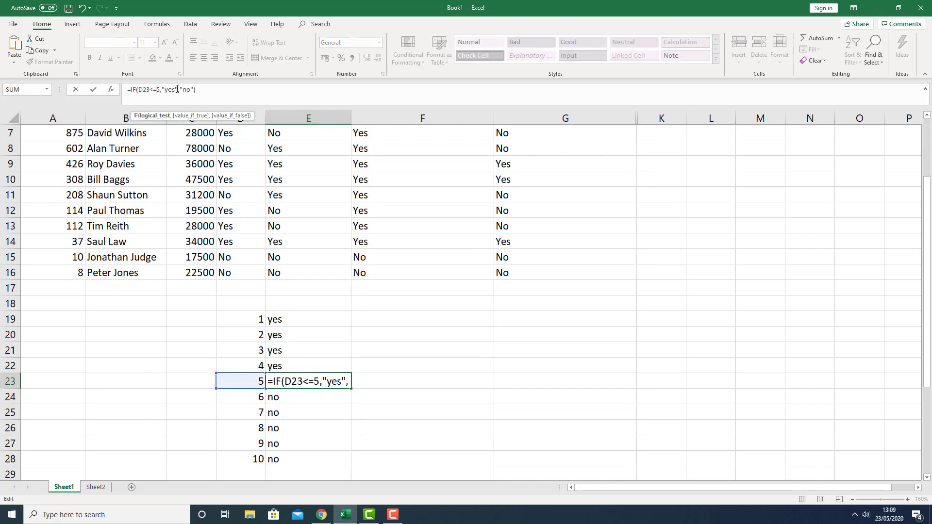
{"action": "key", "text": "Return"}
{"action": "key", "text": "Up"}
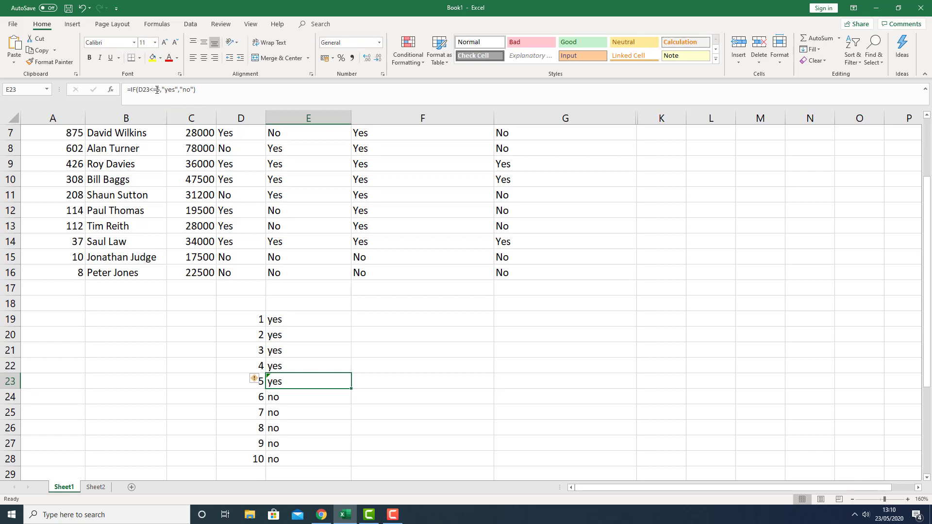
Revert E23's formula test back to D23<5
{"action": "left_click", "coordinate": [157, 89]}
{"action": "key", "text": "BackSpace"}
{"action": "key", "text": "Return"}
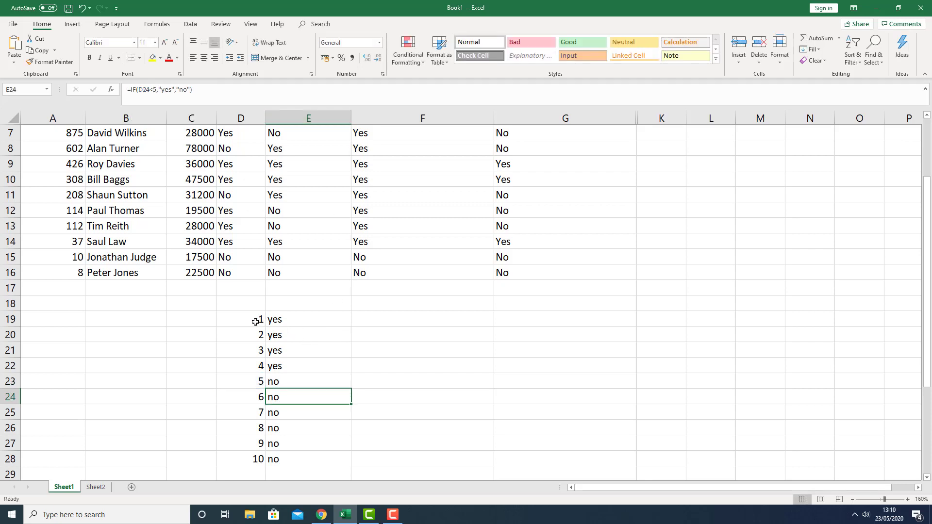
{"action": "scroll", "coordinate": [293, 395], "scroll_direction": "down", "scroll_amount": 1}
{"action": "scroll", "coordinate": [294, 395], "scroll_direction": "up", "scroll_amount": 3}
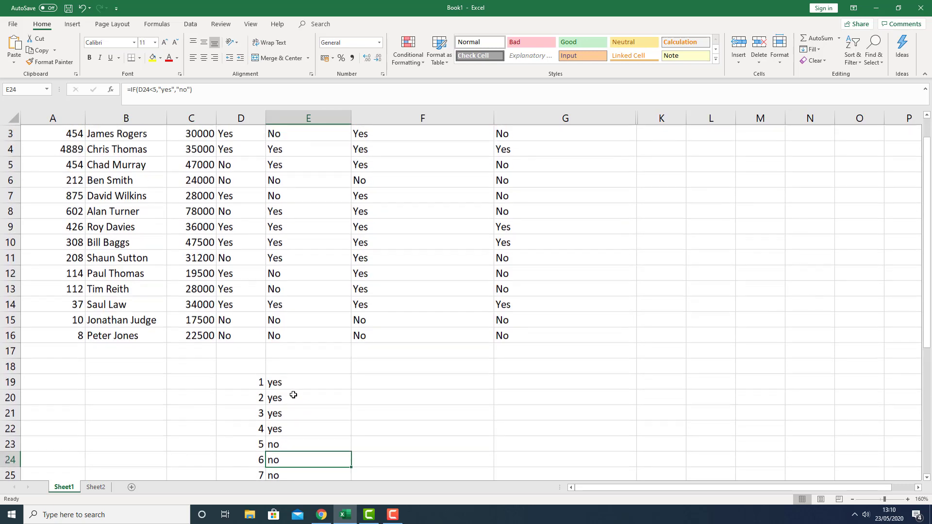
{"action": "scroll", "coordinate": [291, 395], "scroll_direction": "down", "scroll_amount": 6}
{"action": "scroll", "coordinate": [289, 395], "scroll_direction": "up", "scroll_amount": 6}
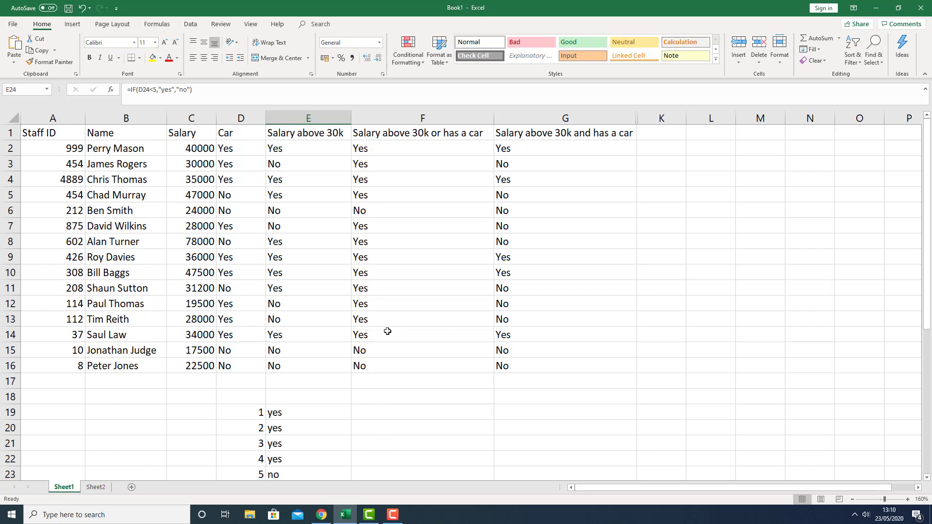
{"action": "scroll", "coordinate": [386, 330], "scroll_direction": "down", "scroll_amount": 2}
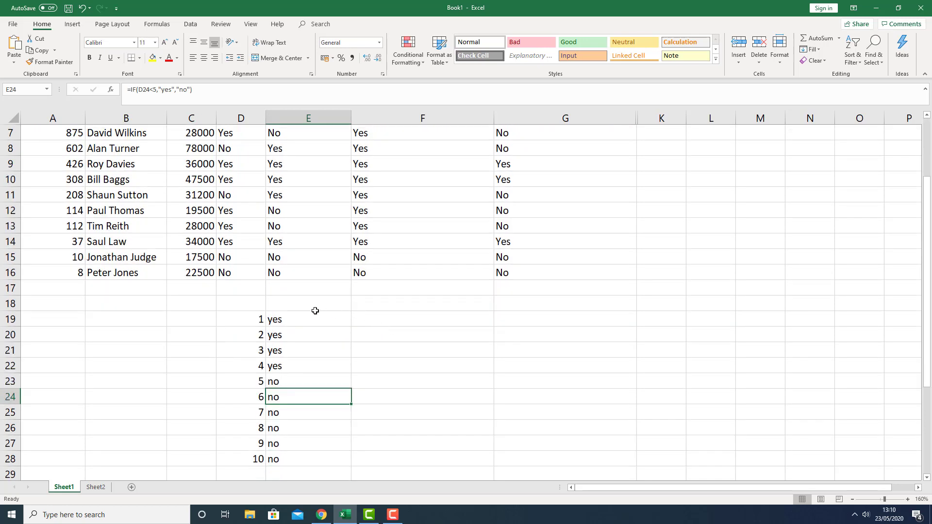
{"action": "scroll", "coordinate": [313, 309], "scroll_direction": "up", "scroll_amount": 2}
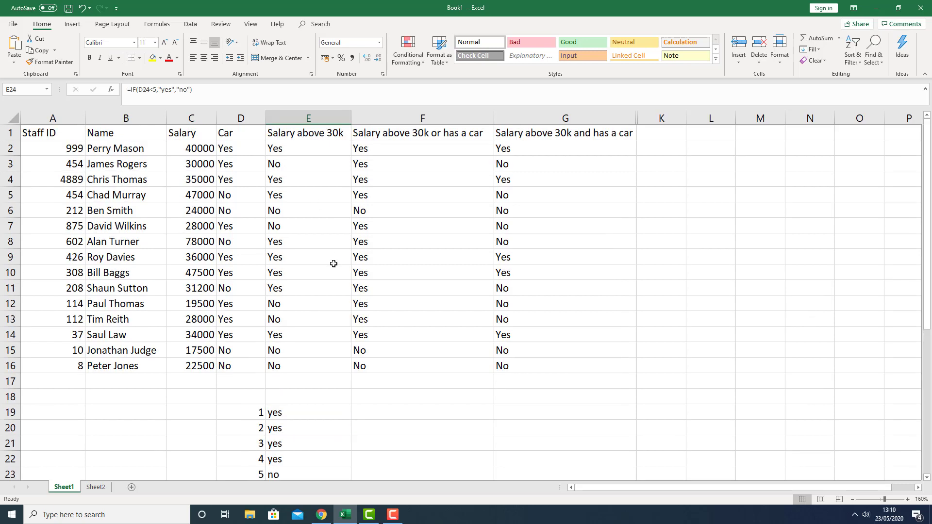